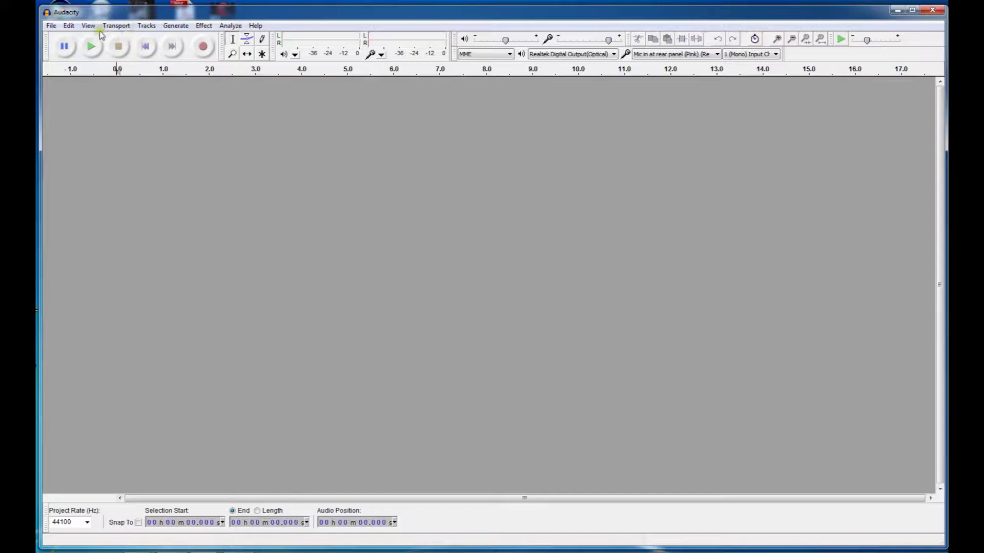
# Set the Import / Export preferences to use a custom mix when exporting tracks to an audio file
pyautogui.click(69, 26)
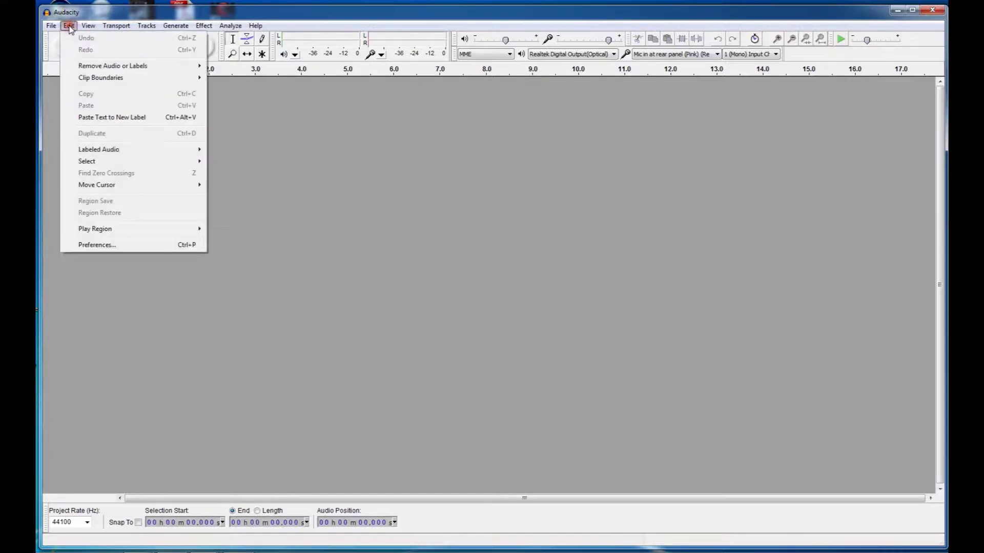
pyautogui.click(111, 246)
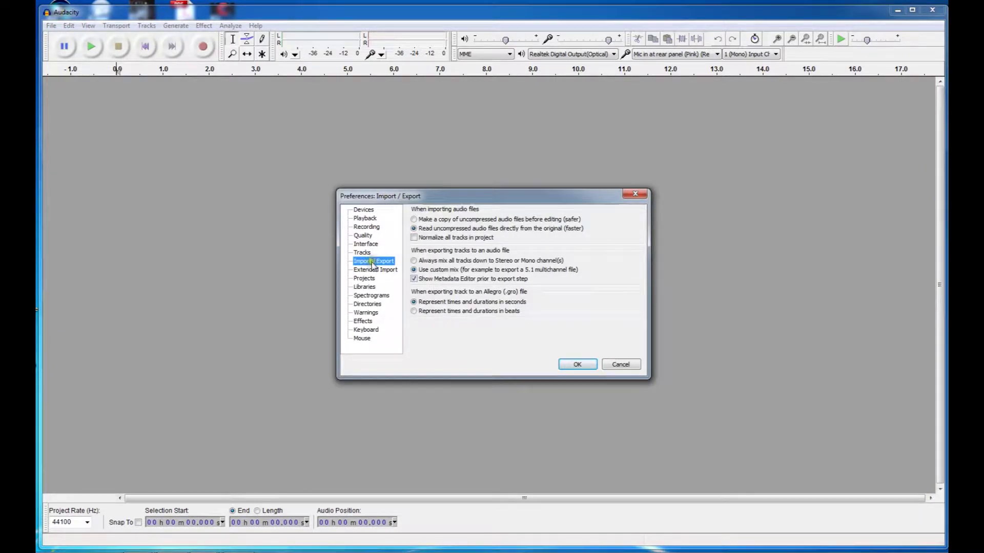
pyautogui.click(415, 262)
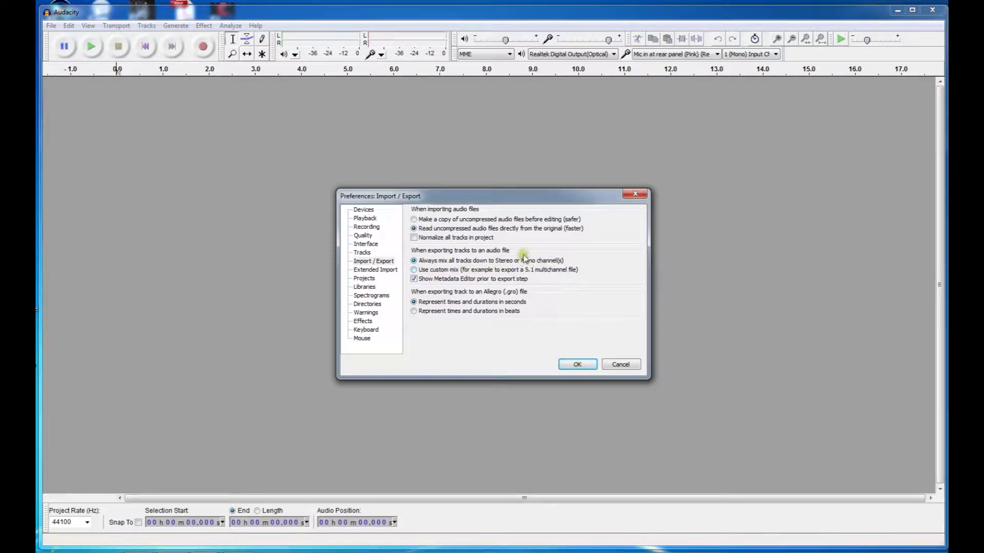
pyautogui.click(414, 270)
pyautogui.click(577, 365)
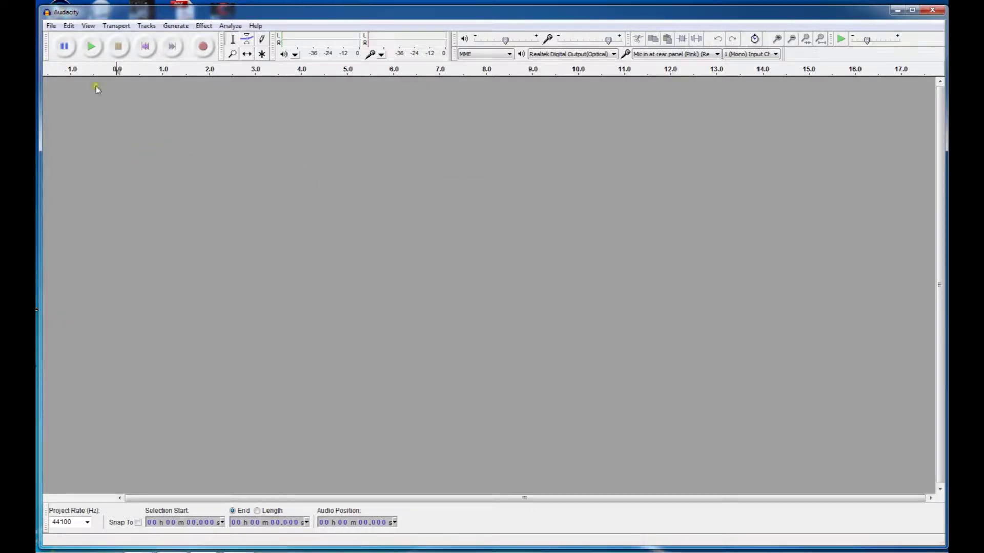
# Record a voice clip of about 3 seconds on a new mono track and play it back
pyautogui.click(204, 46)
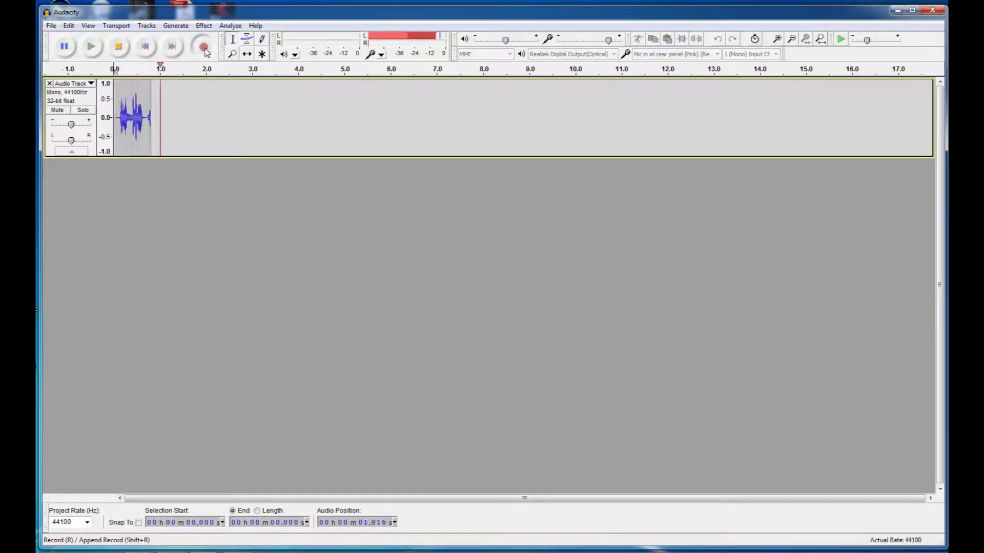
pyautogui.click(120, 46)
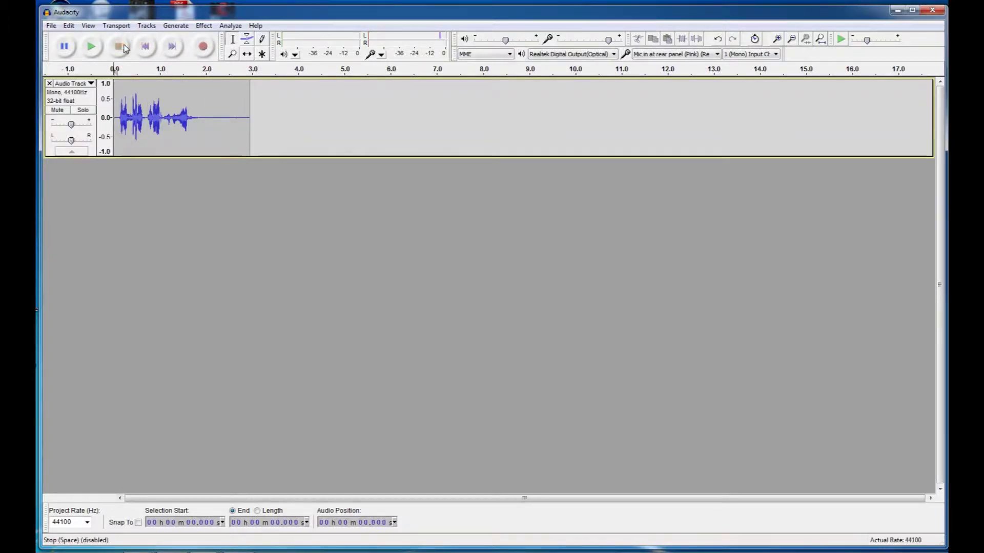
pyautogui.click(116, 85)
pyautogui.press('space')
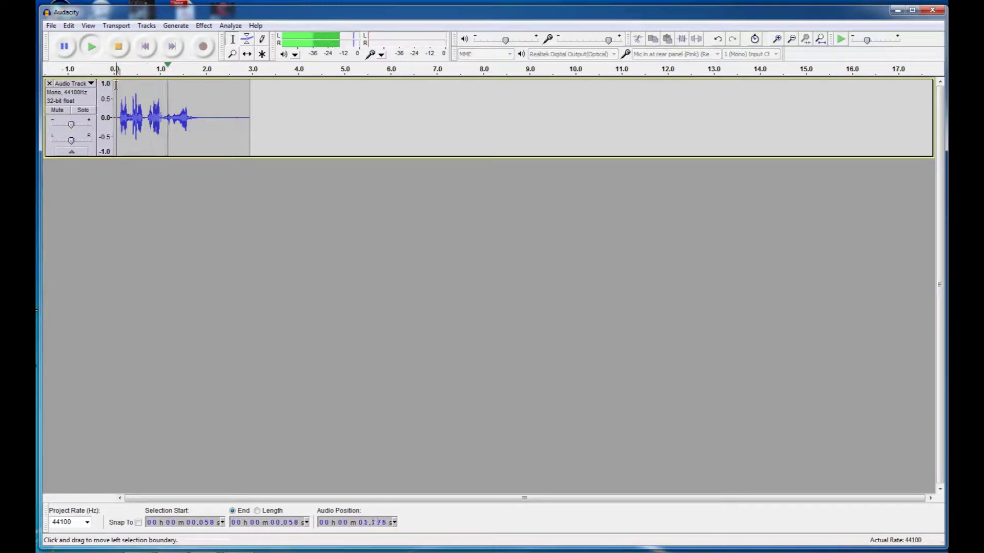
# Delete about the first 0.7 seconds of the recording and the trailing silence from about 1.4 seconds onward
pyautogui.moveTo(145, 105); pyautogui.dragTo(110, 106)
pyautogui.press('Delete')
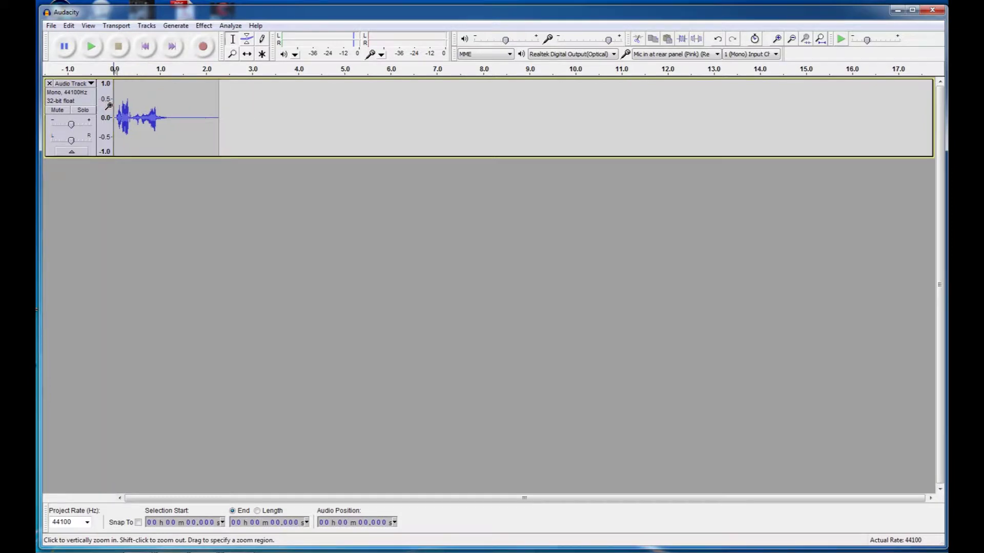
pyautogui.press('space')
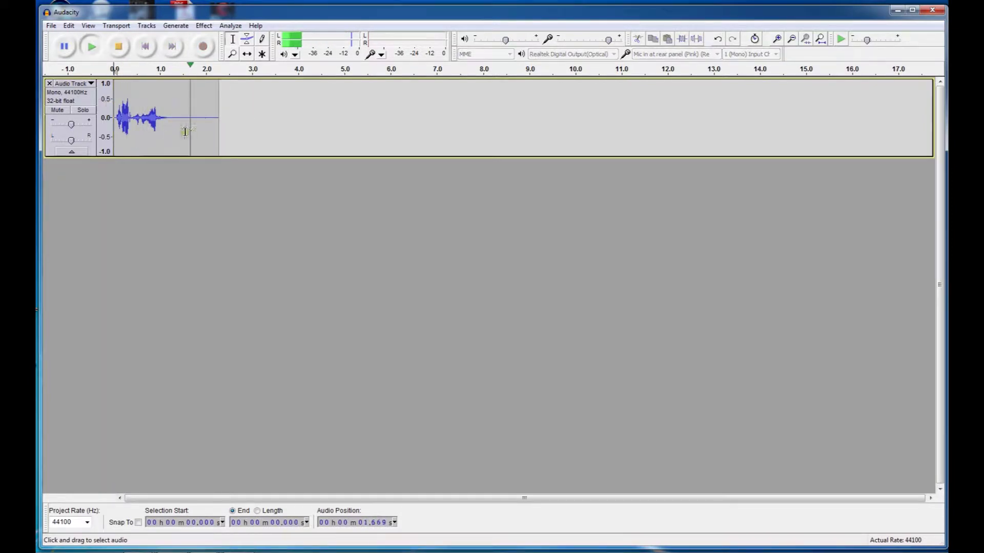
pyautogui.moveTo(178, 124); pyautogui.dragTo(241, 123)
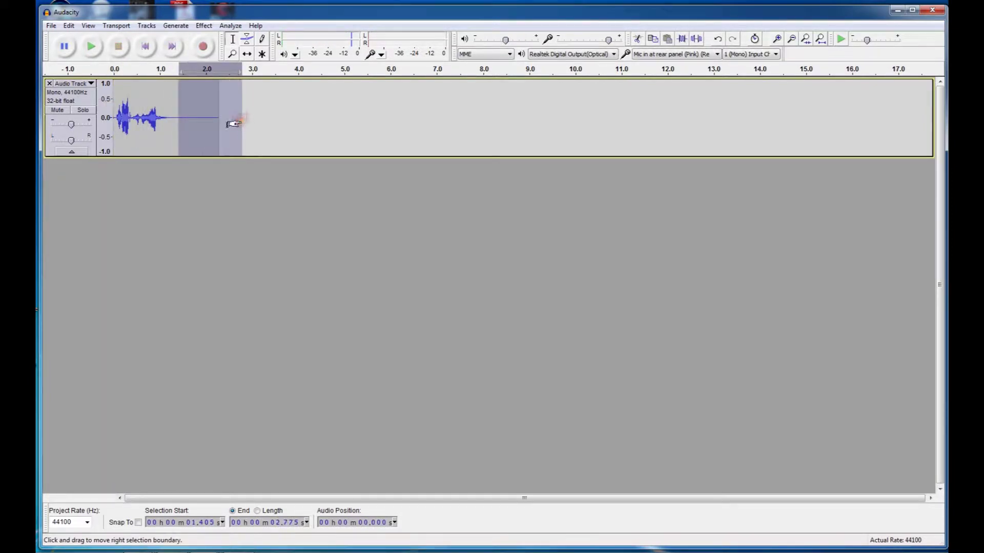
pyautogui.press('Delete')
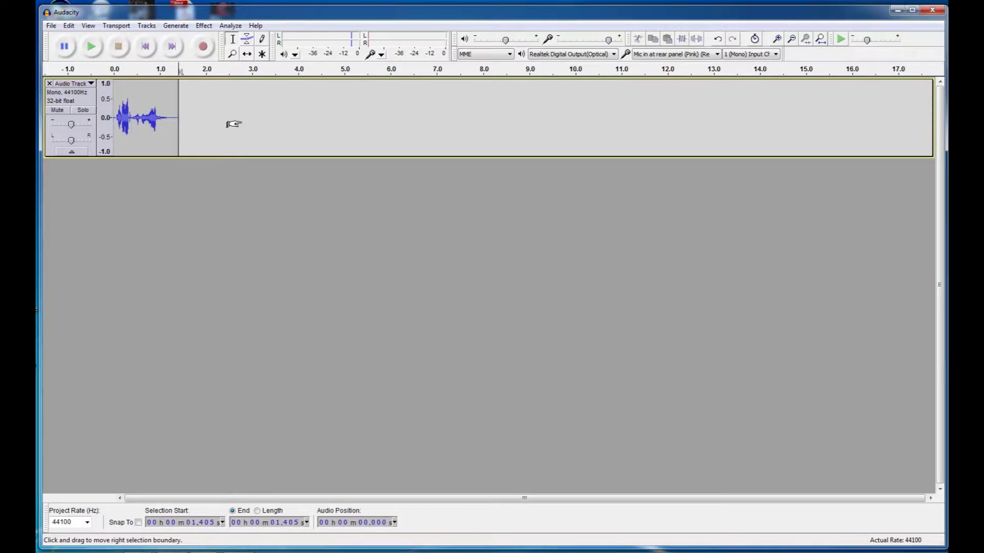
pyautogui.click(115, 70)
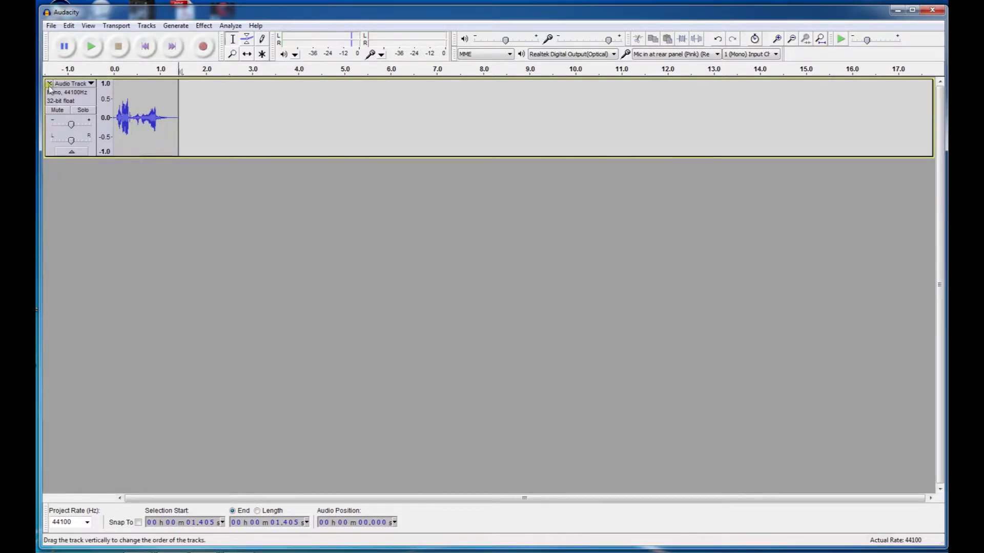
# Rename the recorded audio track as Track 1
pyautogui.click(74, 83)
pyautogui.click(79, 96)
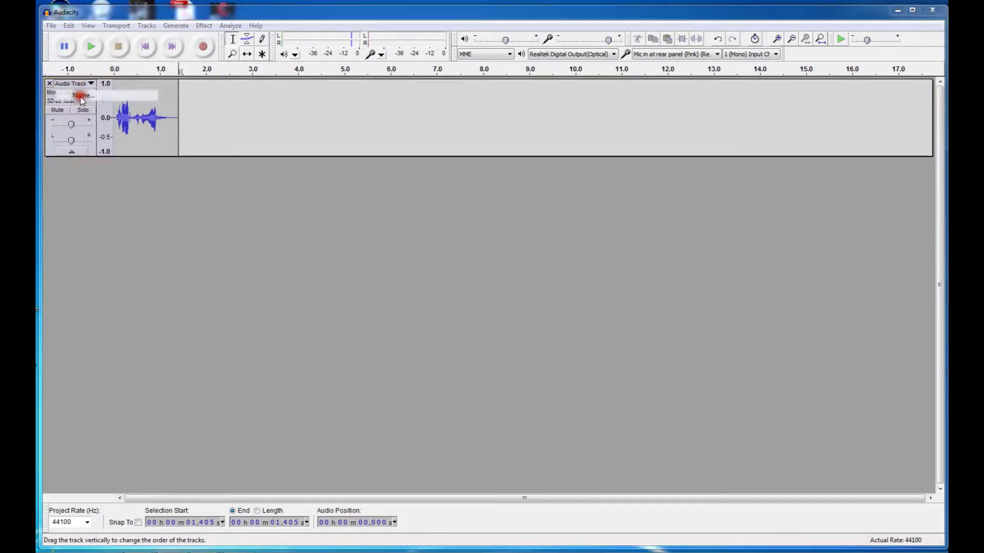
pyautogui.write('Track 1')
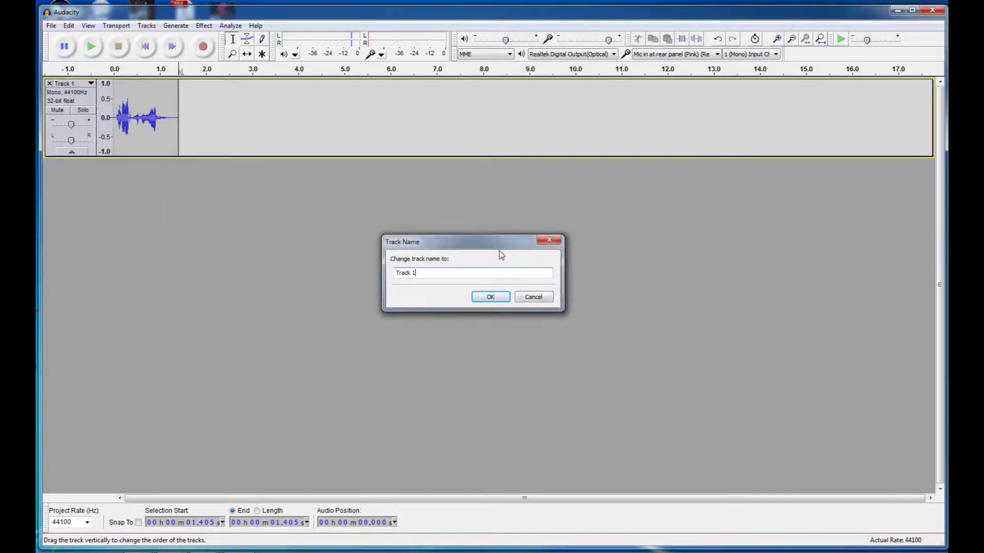
pyautogui.press('Return')
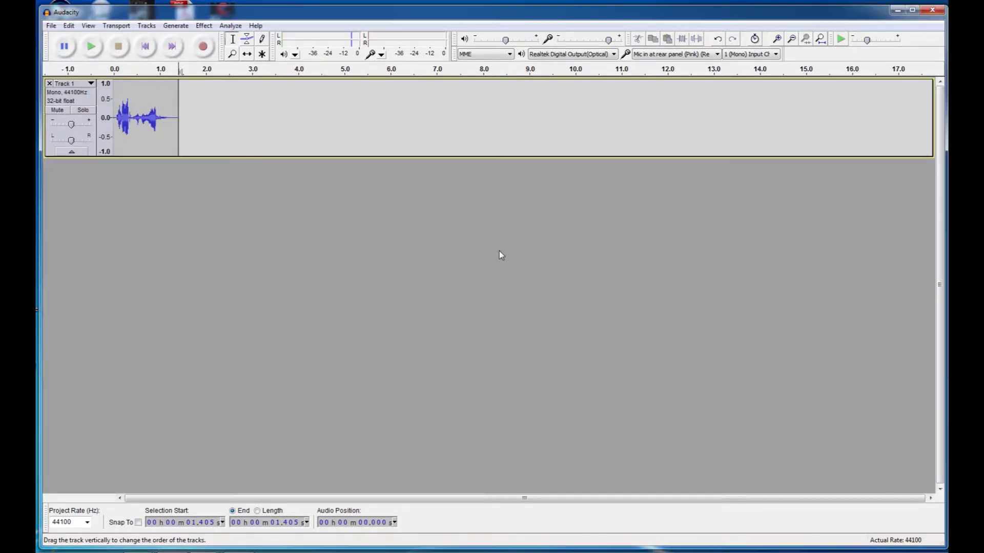
# Record a second voice clip on a new track from the end of the first clip and name that track T2
pyautogui.click(199, 49)
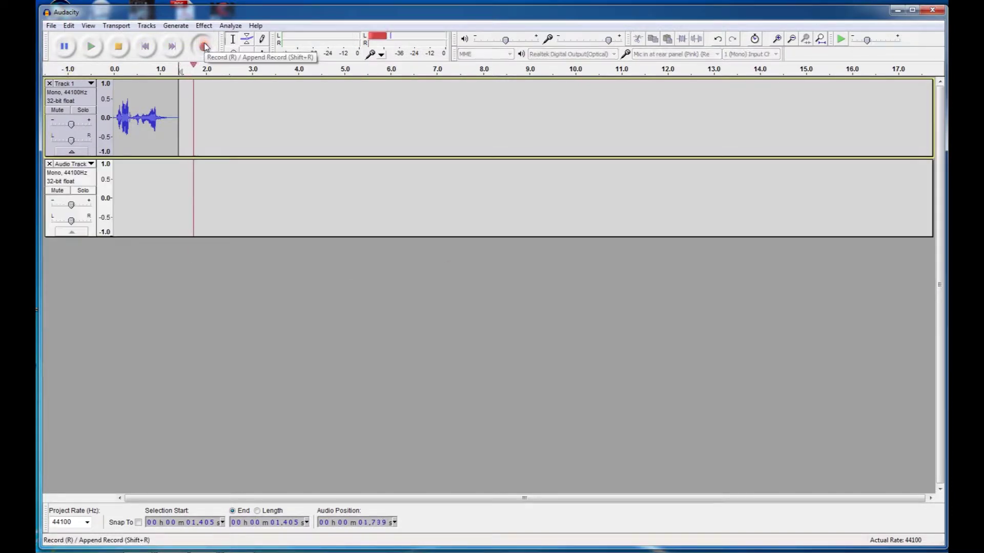
pyautogui.click(119, 47)
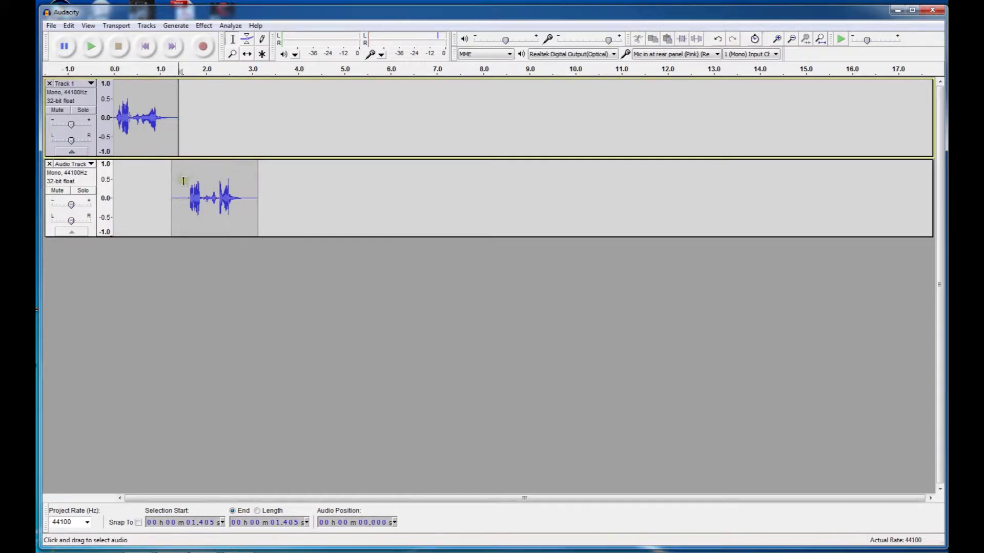
pyautogui.click(78, 169)
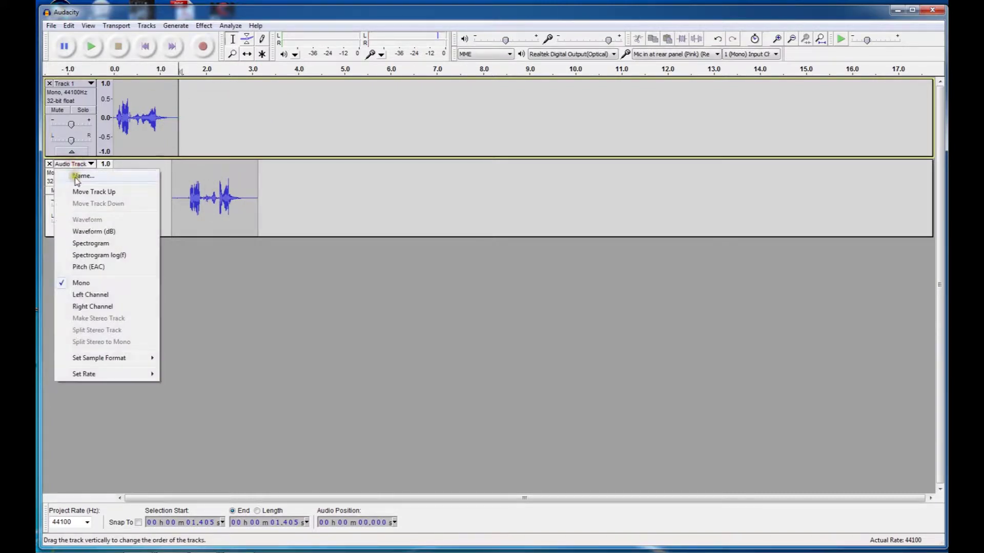
pyautogui.click(79, 175)
pyautogui.write('T2')
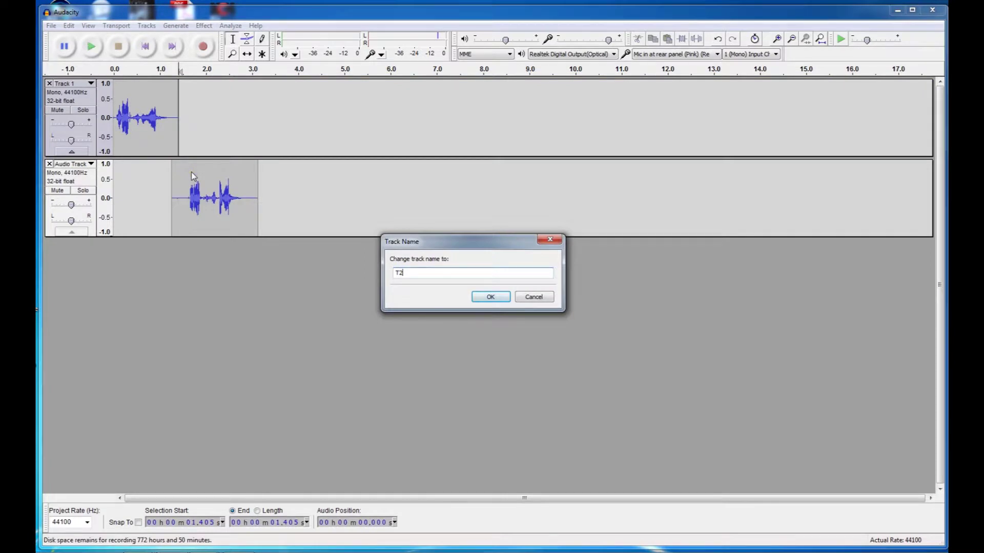
pyautogui.press('Return')
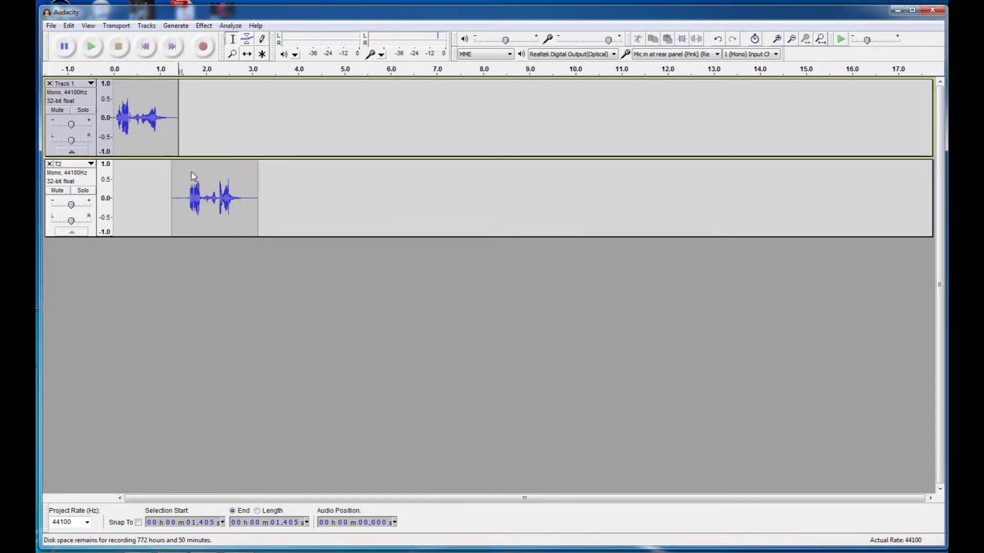
# Record a third voice clip on a new track, starting just after T2's clip at about 3.2 seconds
pyautogui.click(267, 79)
pyautogui.click(260, 163)
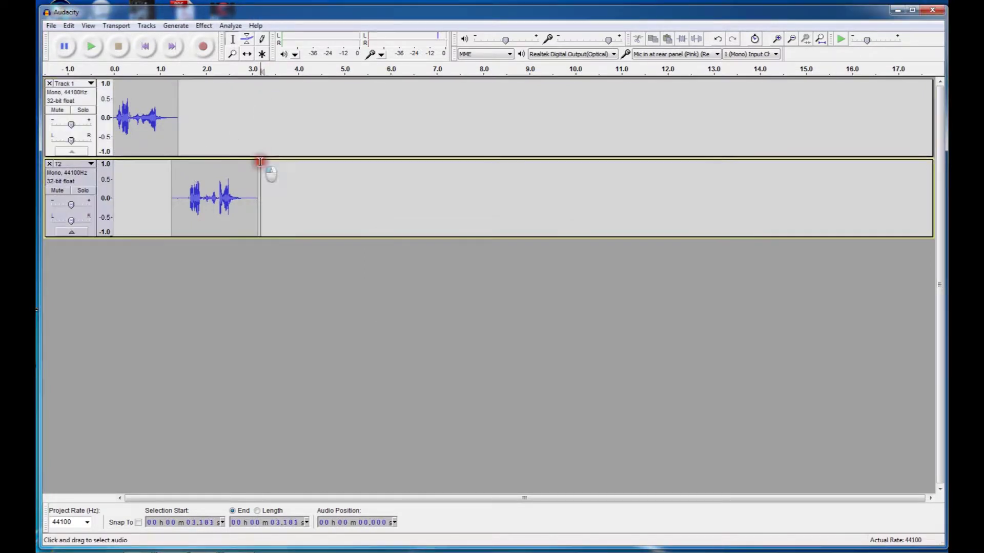
pyautogui.click(204, 47)
pyautogui.click(121, 51)
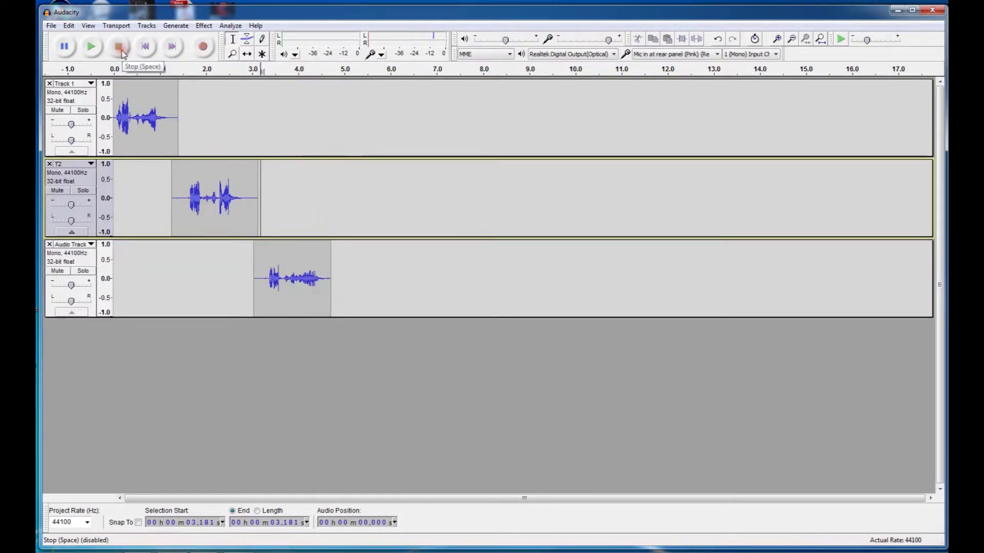
# Record a fourth voice clip on a new track, starting just after the third clip at about 4.8 seconds
pyautogui.click(332, 298)
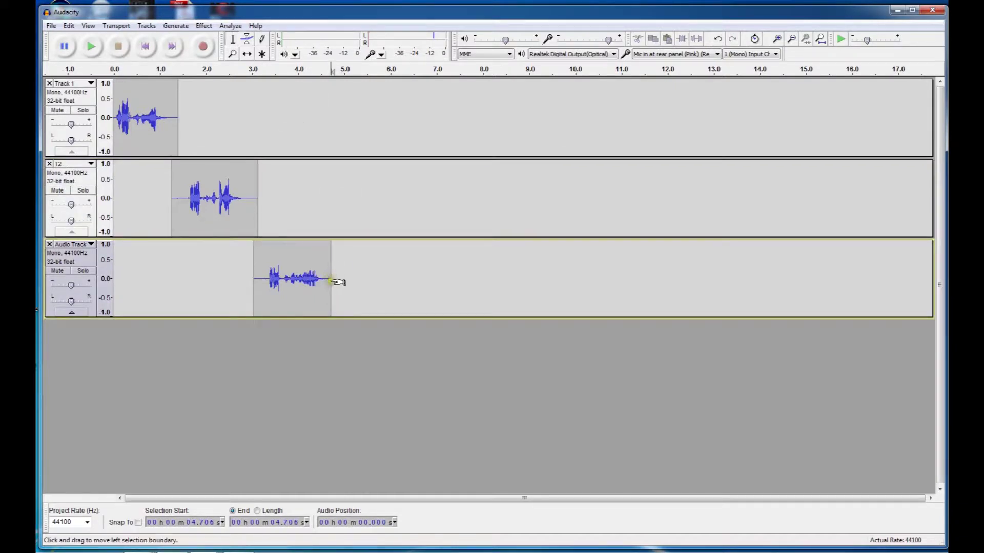
pyautogui.click(336, 280)
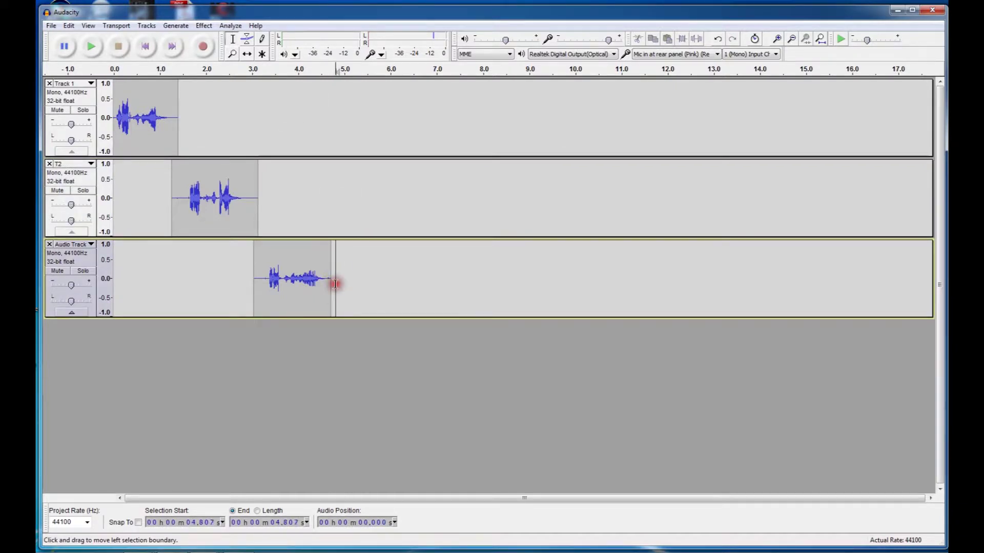
pyautogui.click(204, 49)
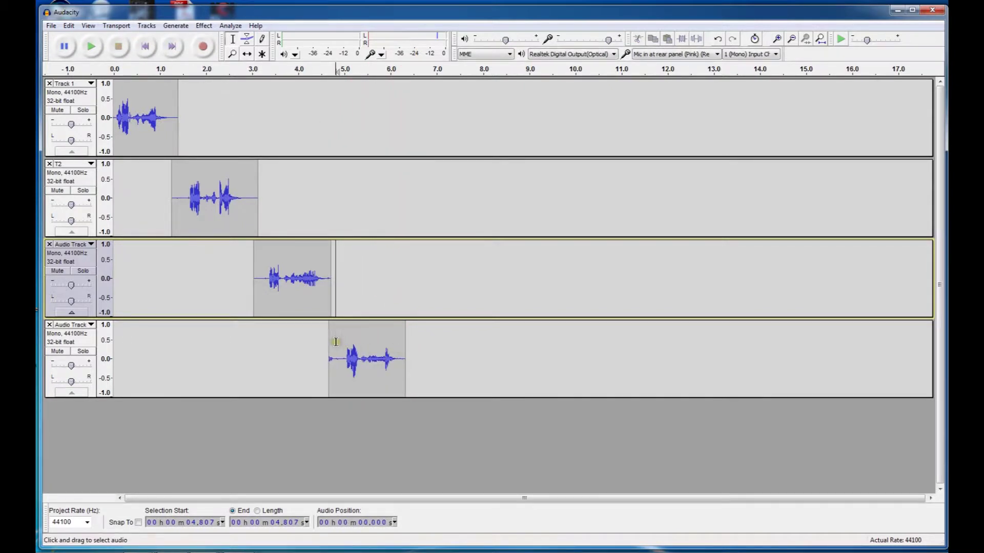
# Play back the transition from the third clip into the start of the fourth clip
pyautogui.moveTo(336, 341); pyautogui.dragTo(327, 341)
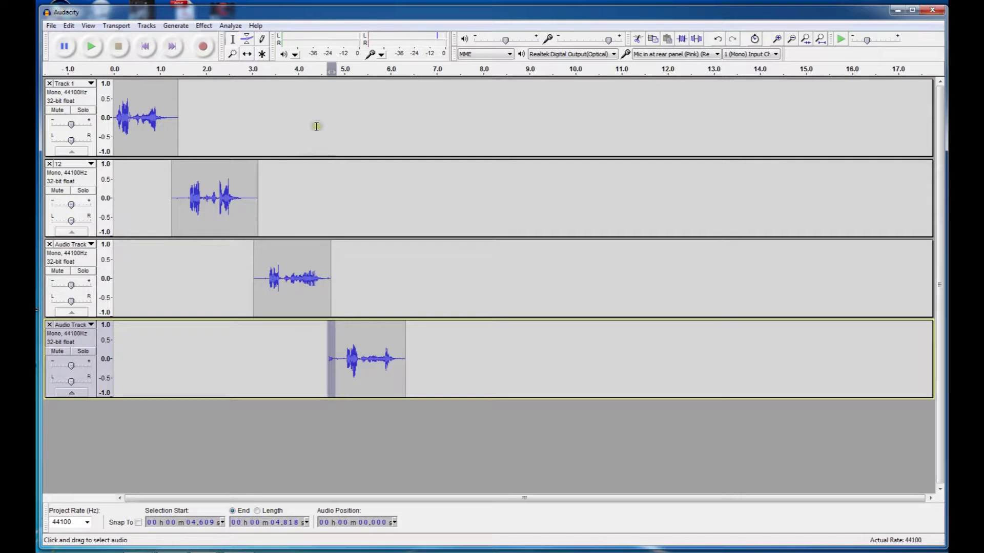
pyautogui.click(325, 72)
pyautogui.click(310, 72)
pyautogui.click(310, 73)
pyautogui.press('space')
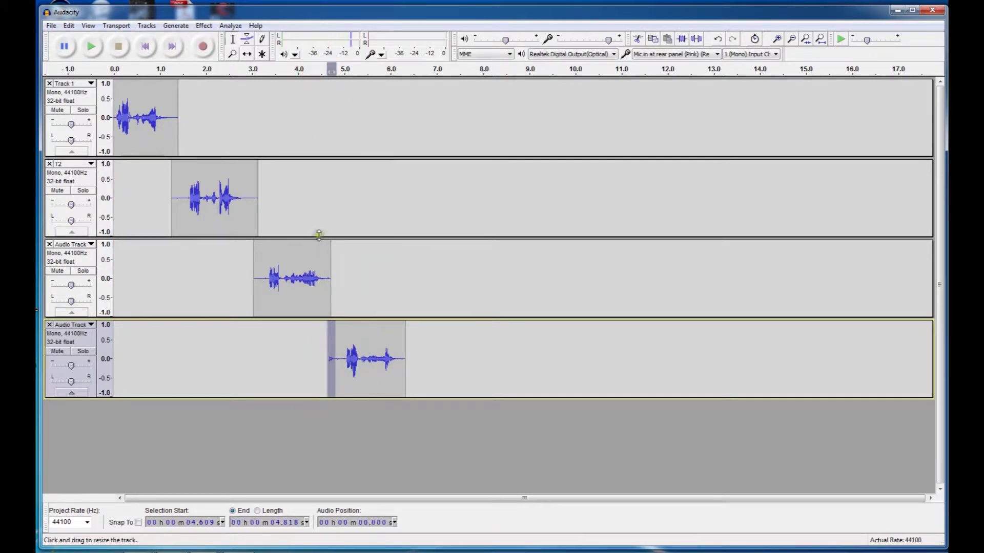
# Delete the short noise of about 0.1 seconds at the very start of the fourth clip
pyautogui.click(337, 355)
pyautogui.moveTo(334, 353); pyautogui.dragTo(328, 353)
pyautogui.press('Delete')
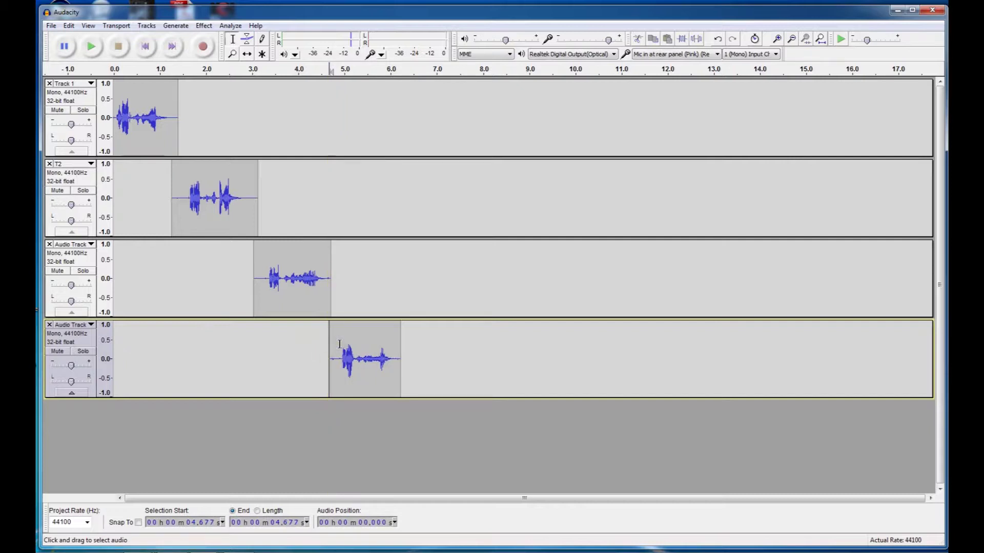
# Trim about 0.25 seconds of silence before the speech in the fourth clip and the trailing silence from about 5.79 seconds
pyautogui.scroll(3, 339, 343)
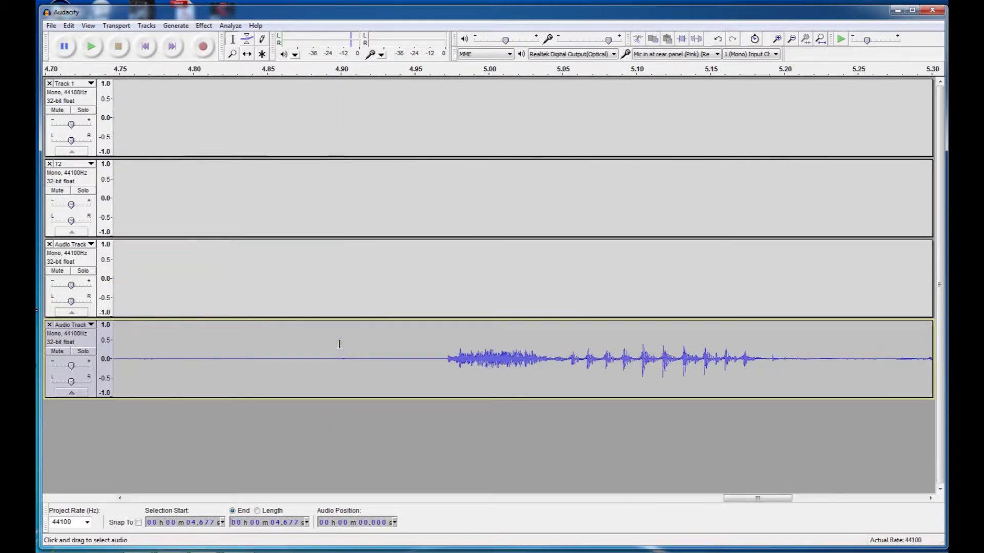
pyautogui.moveTo(346, 359); pyautogui.dragTo(255, 359)
pyautogui.press('Delete')
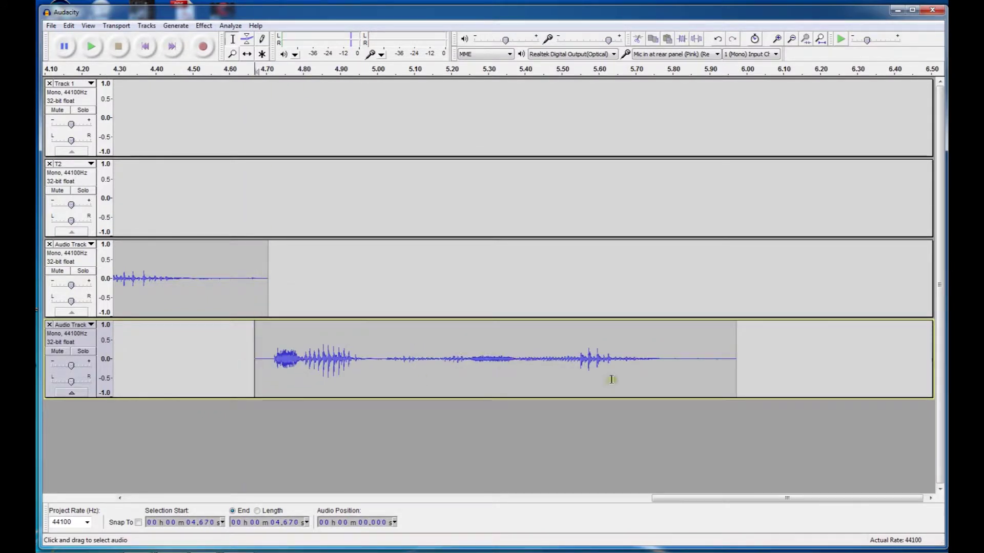
pyautogui.moveTo(666, 369); pyautogui.dragTo(768, 358)
pyautogui.press('Delete')
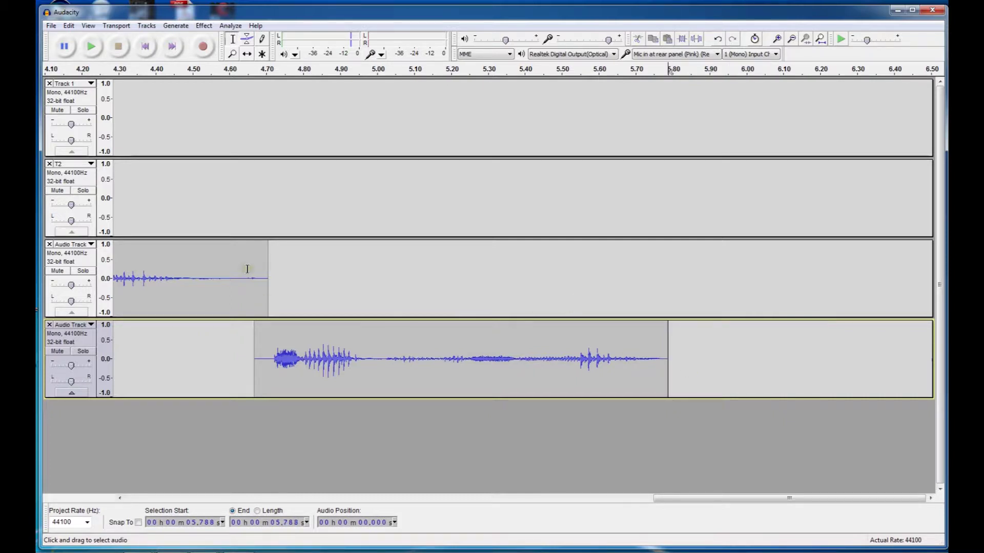
# Delete about 0.3 seconds of leading silence before the speech in the third track's clip
pyautogui.hscroll(-10, 247, 269)
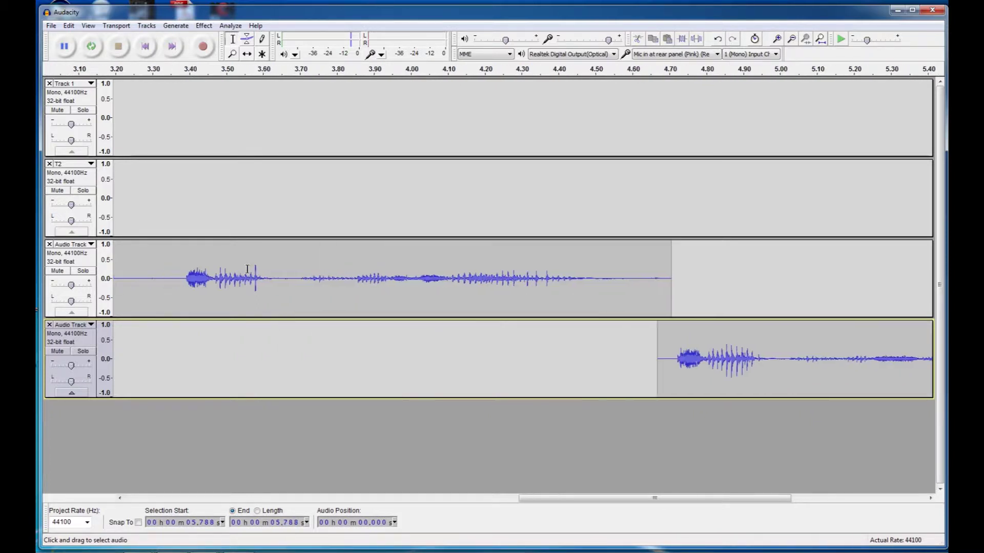
pyautogui.moveTo(356, 285); pyautogui.dragTo(237, 291)
pyautogui.press('Delete')
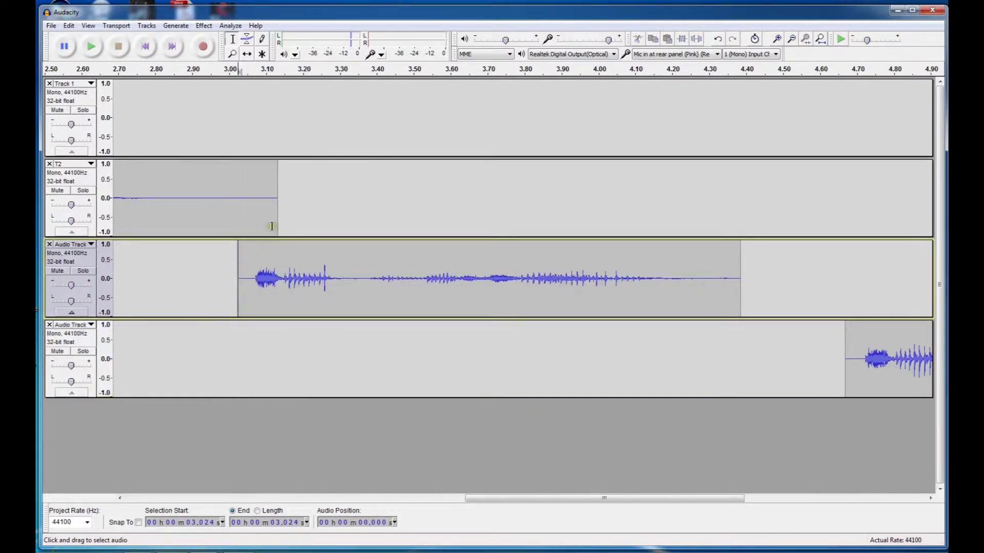
# Delete about 0.4 seconds of leading silence before the speech in T2's clip
pyautogui.hscroll(-10, 195, 205)
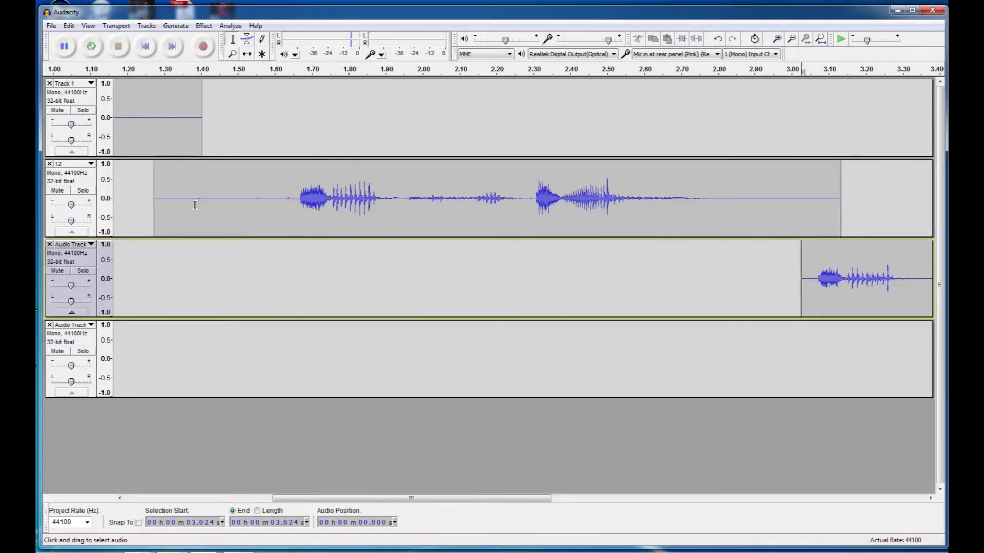
pyautogui.moveTo(345, 202); pyautogui.dragTo(196, 199)
pyautogui.press('Delete')
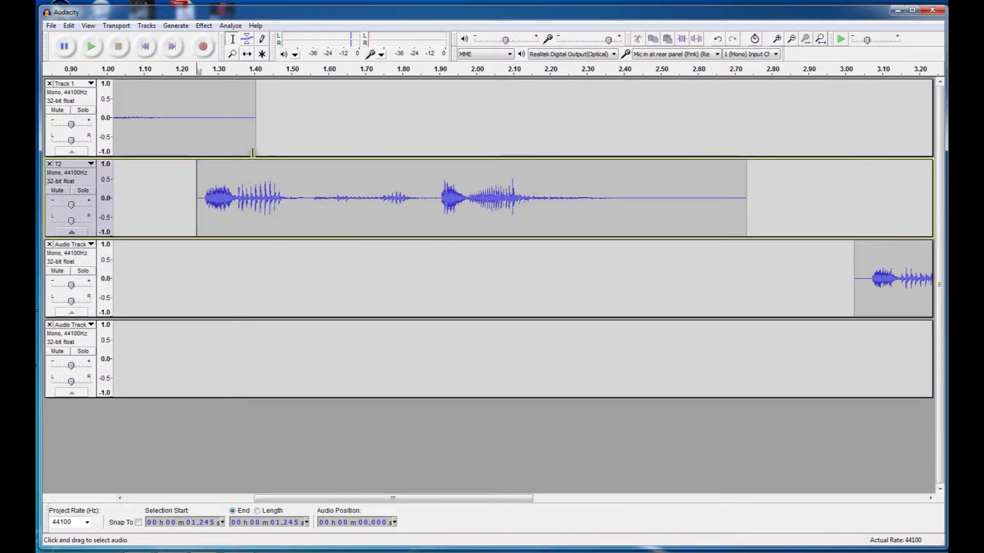
# Delete about 0.017 seconds of silence at the very start of Track 1's clip
pyautogui.hscroll(-6, 252, 152)
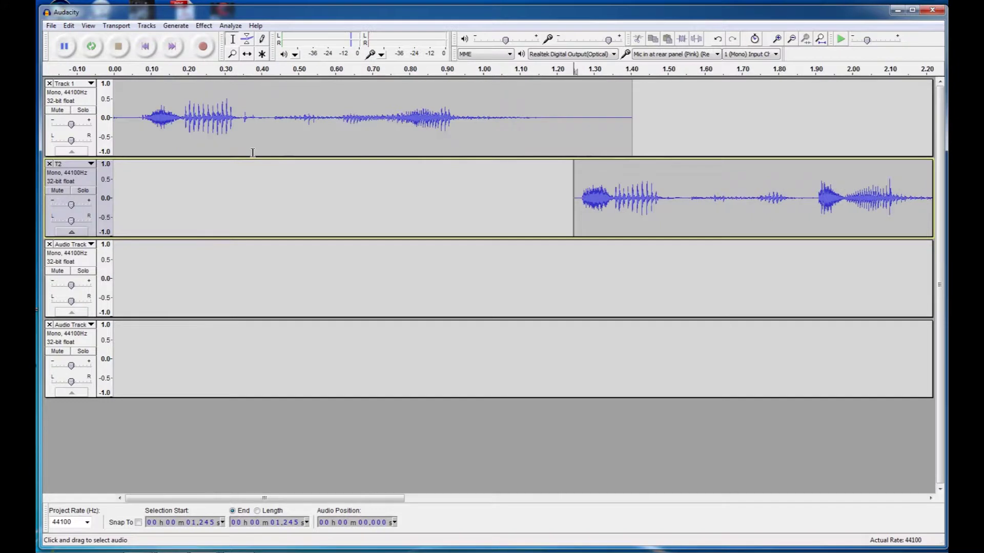
pyautogui.keyDown('shift'); pyautogui.click(115, 125); pyautogui.keyUp('shift')
pyautogui.moveTo(120, 127); pyautogui.dragTo(110, 127)
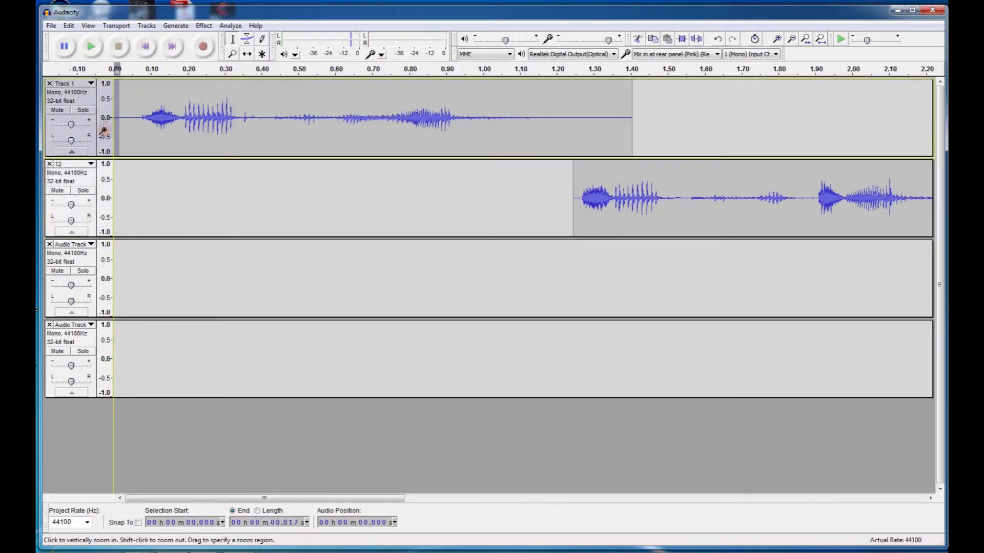
pyautogui.press('Delete')
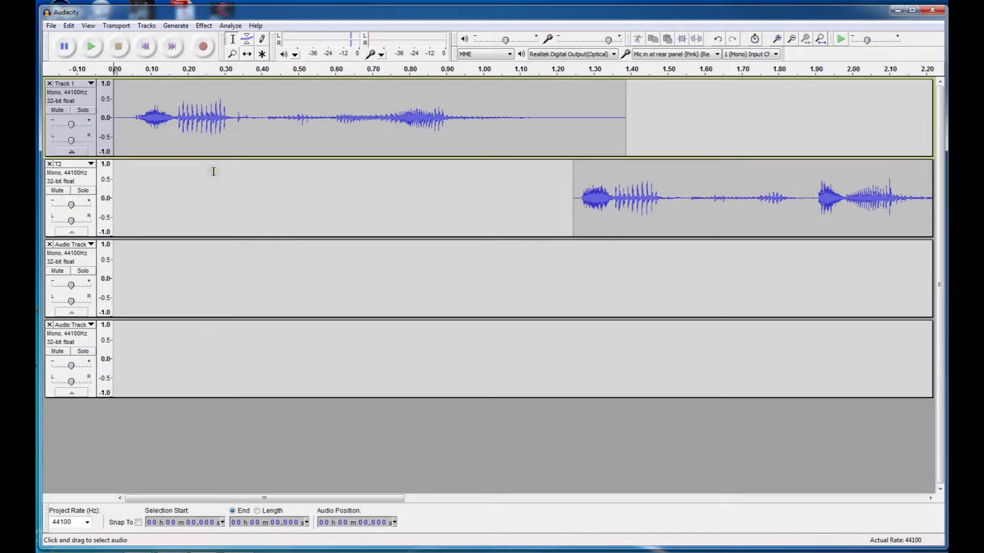
# Rename the third track as T3
pyautogui.scroll(-6, 214, 171)
pyautogui.scroll(3, 214, 171)
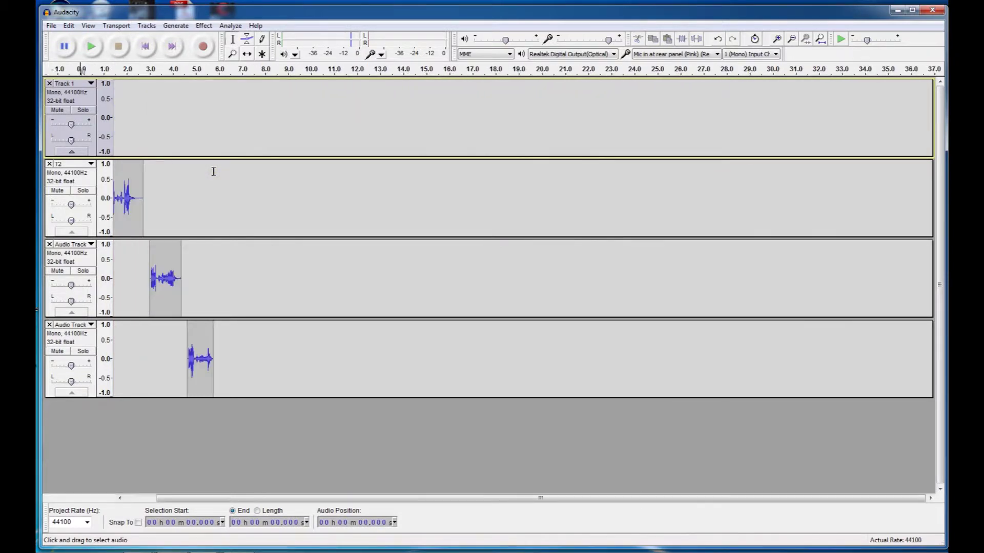
pyautogui.hscroll(-4, 213, 171)
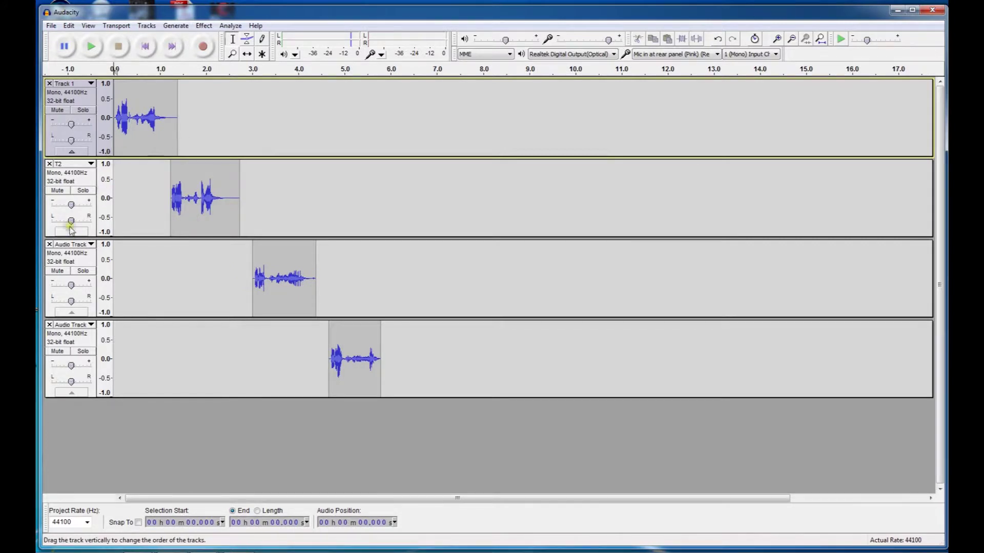
pyautogui.click(73, 247)
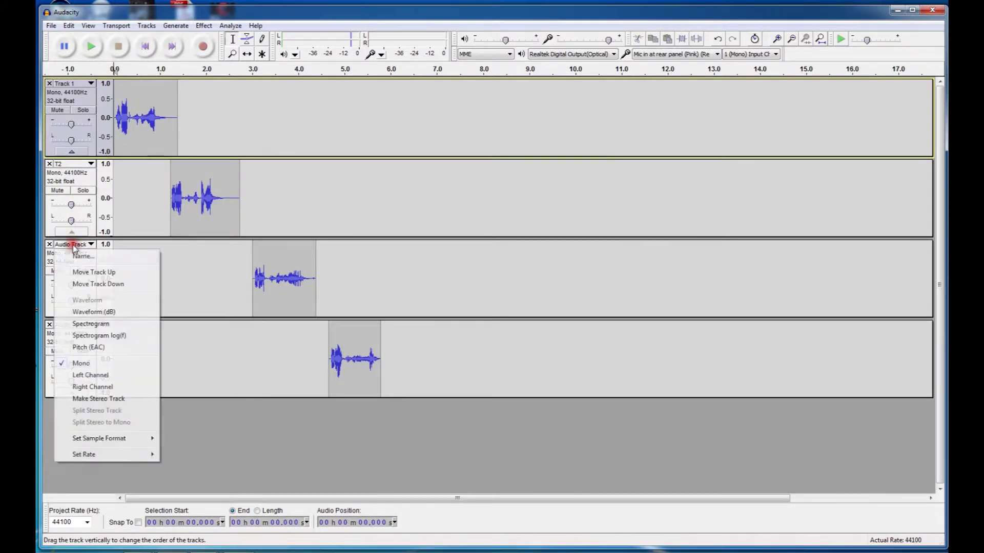
pyautogui.click(80, 255)
pyautogui.write('T3')
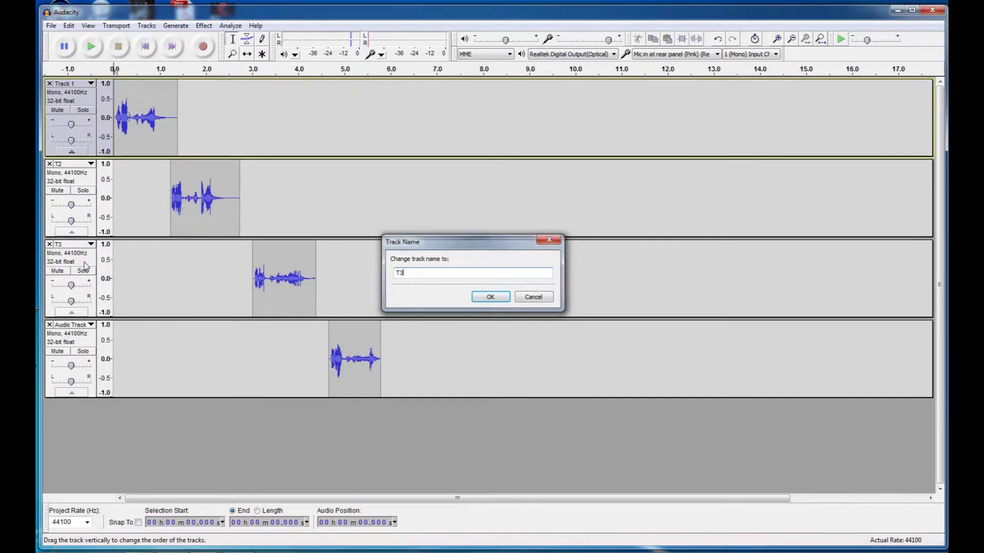
pyautogui.press('Return')
# Rename the fourth track as T4
pyautogui.click(79, 328)
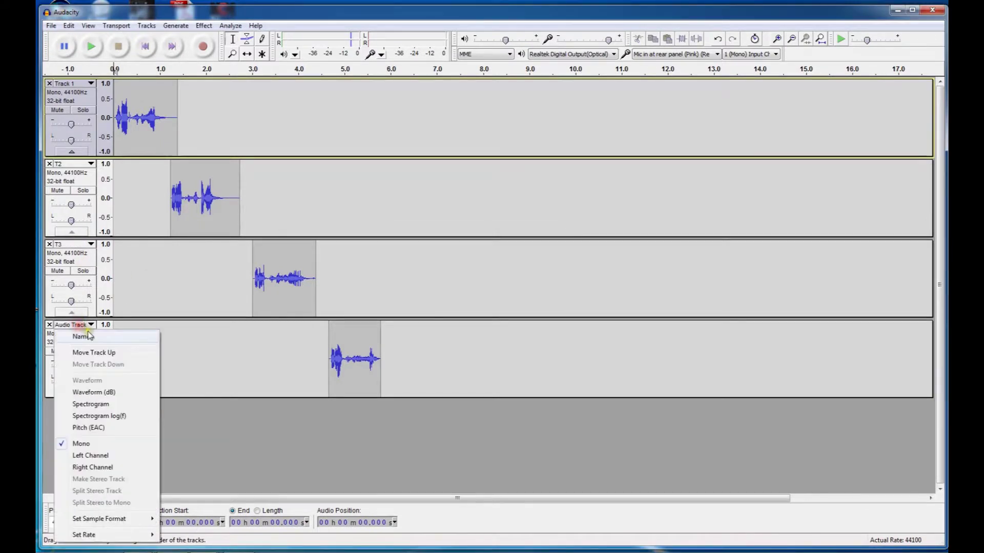
pyautogui.click(82, 335)
pyautogui.write('T')
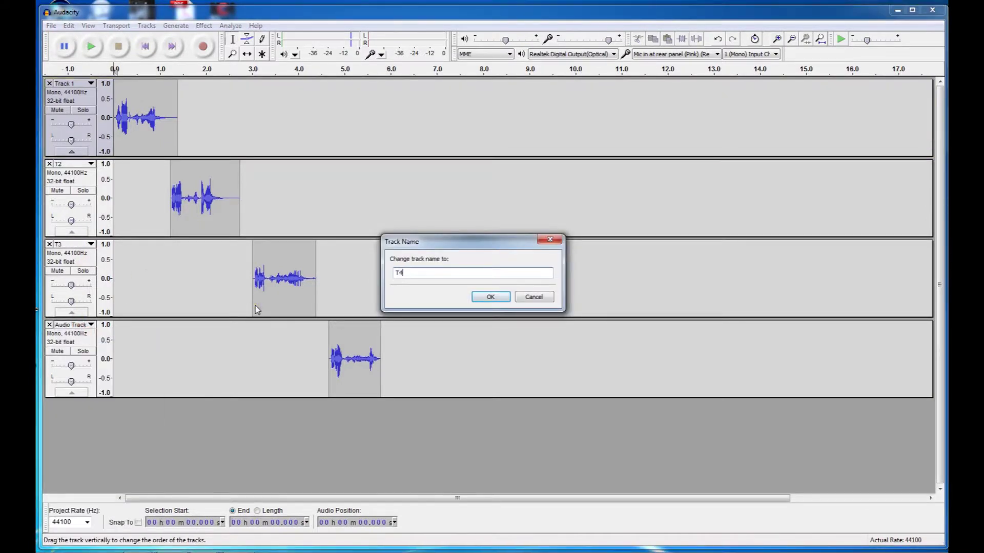
pyautogui.write('4')
pyautogui.press('Return')
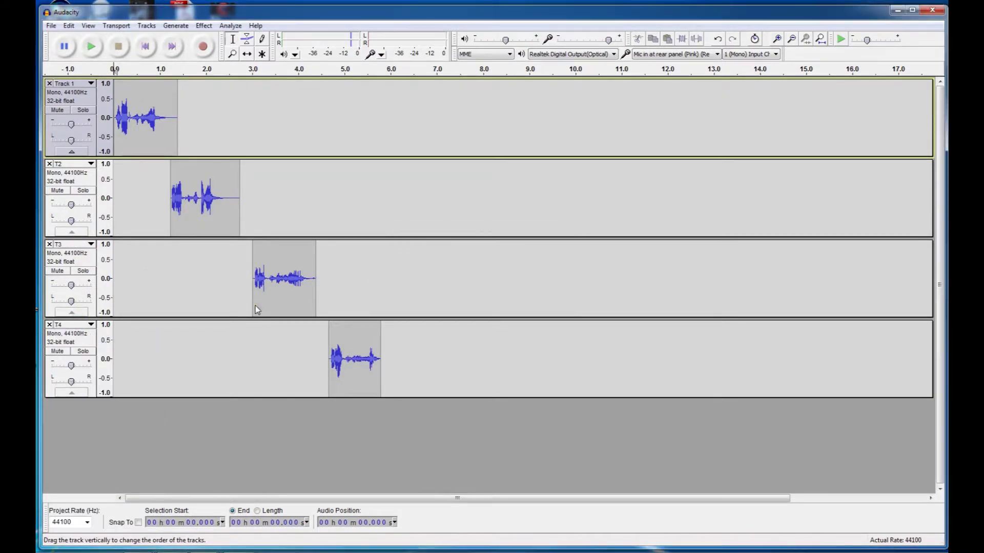
# Record a fifth voice track starting at about 5.88 seconds, just after the end of T4's clip
pyautogui.click(384, 344)
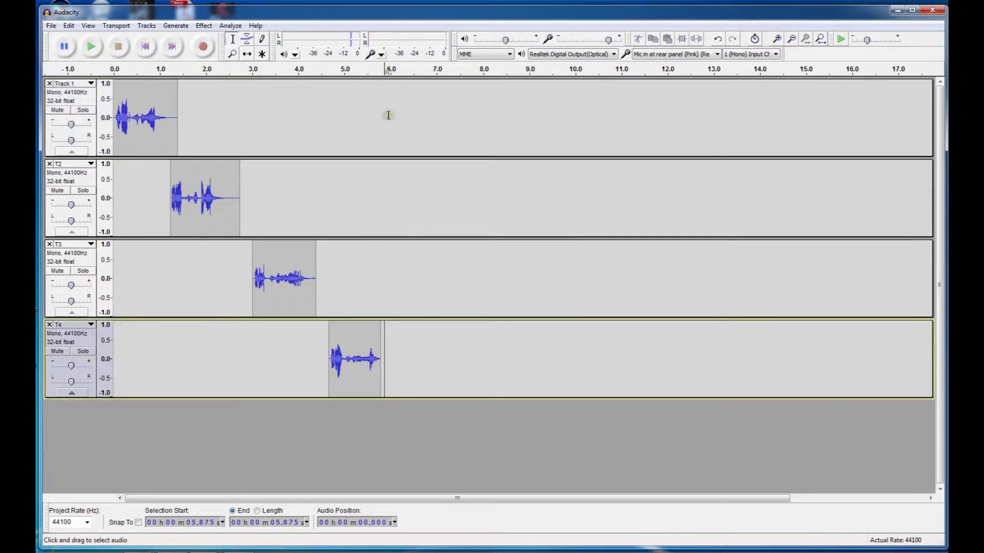
pyautogui.click(205, 51)
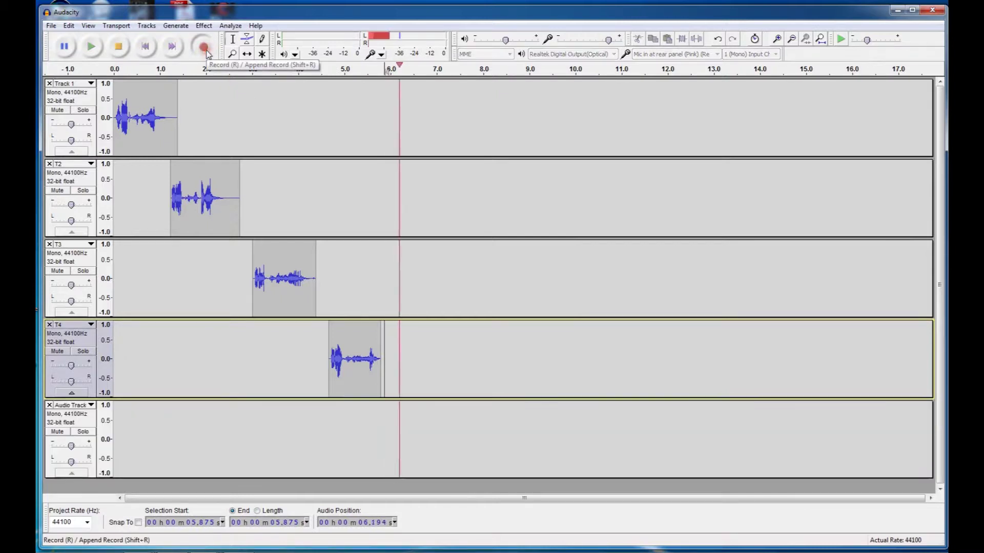
pyautogui.click(119, 49)
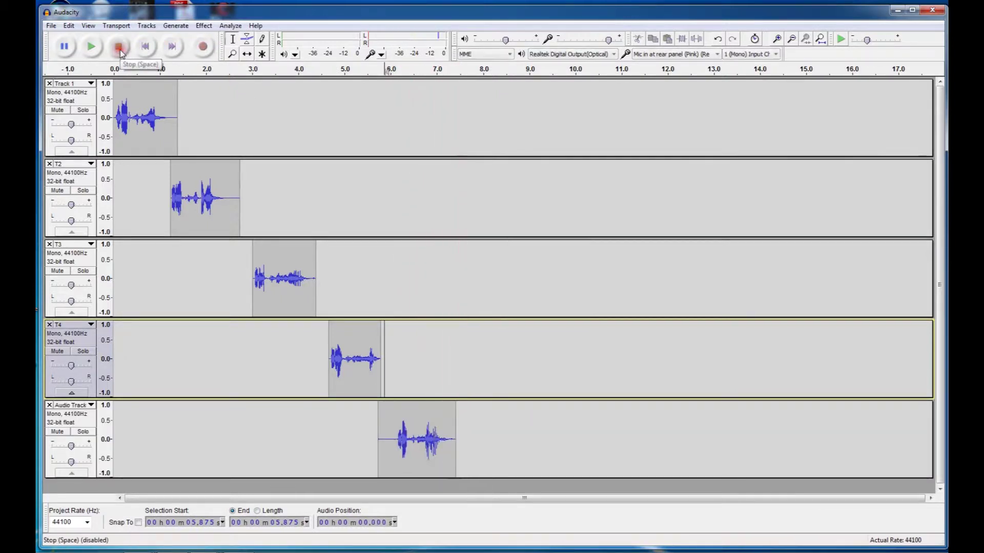
# Record a sixth voice track starting at about 7.54 seconds, just after the fifth track's clip
pyautogui.click(456, 429)
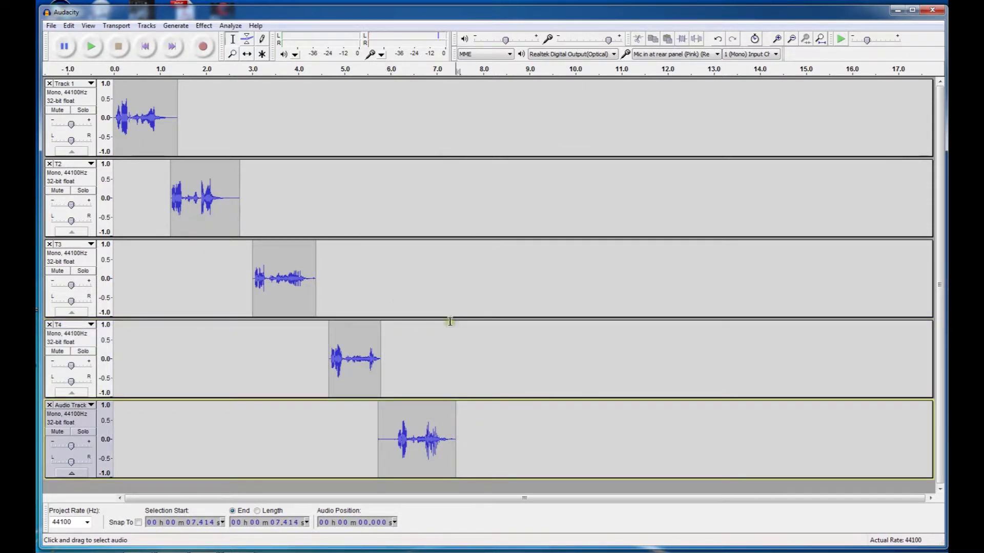
pyautogui.click(461, 440)
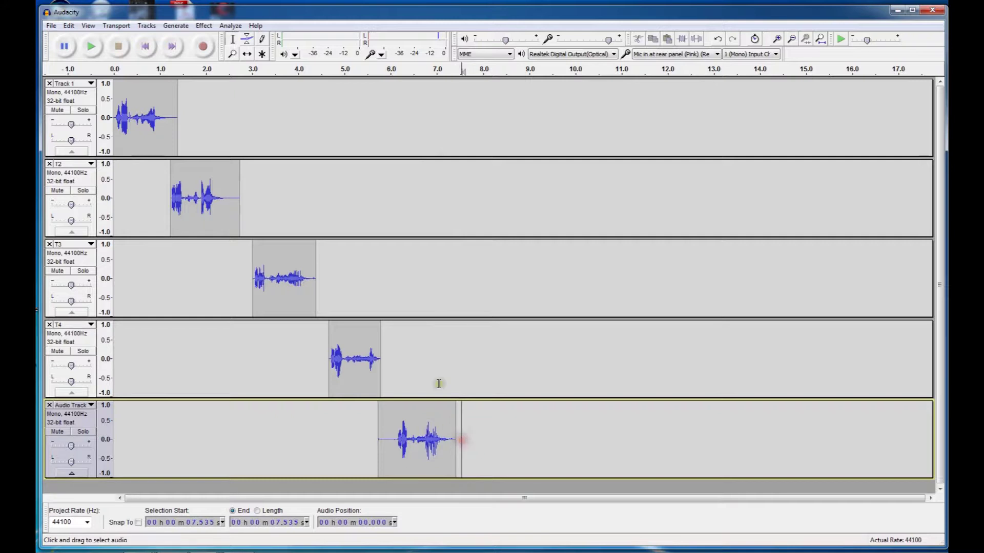
pyautogui.click(204, 47)
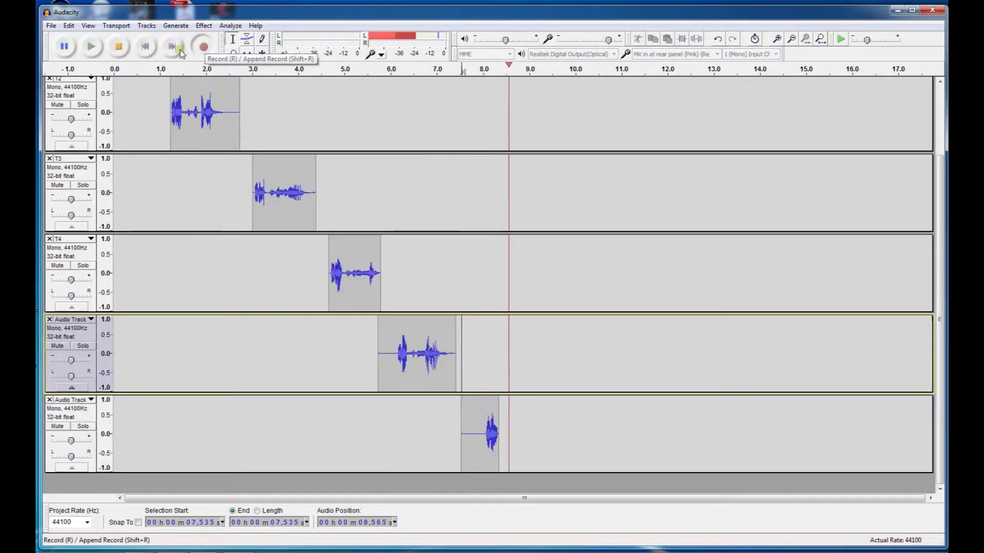
pyautogui.click(118, 47)
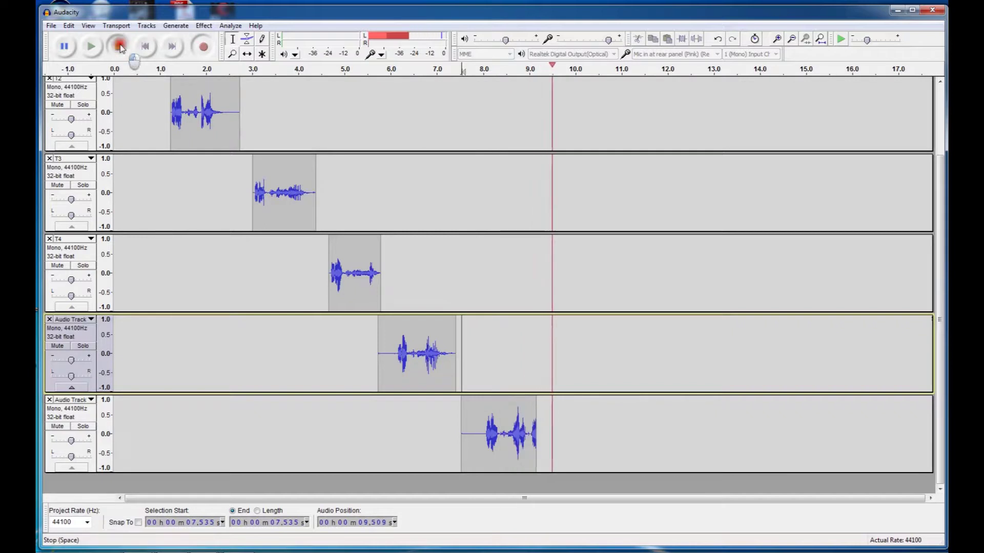
# Rename the fifth track as T5 and the sixth track as T6
pyautogui.click(72, 320)
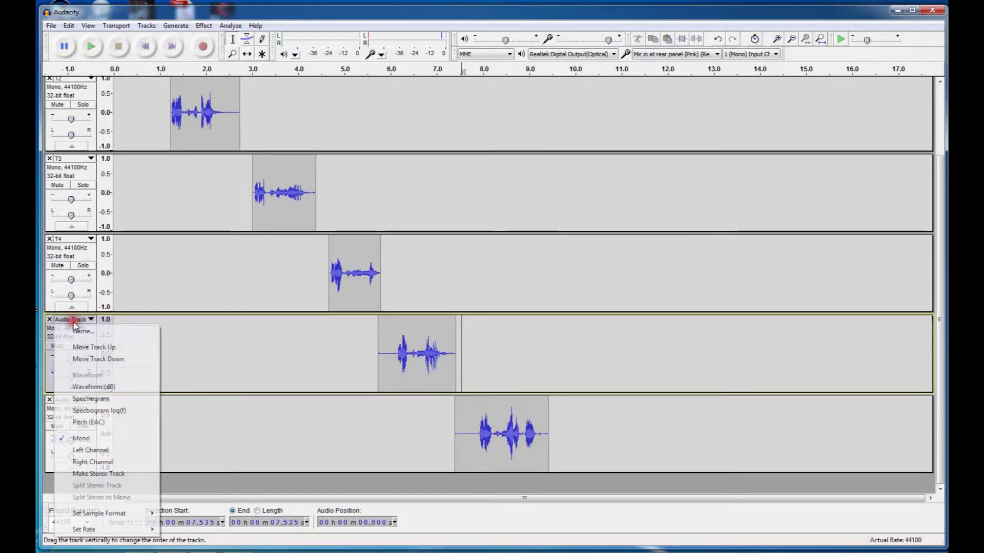
pyautogui.click(82, 331)
pyautogui.write('T5')
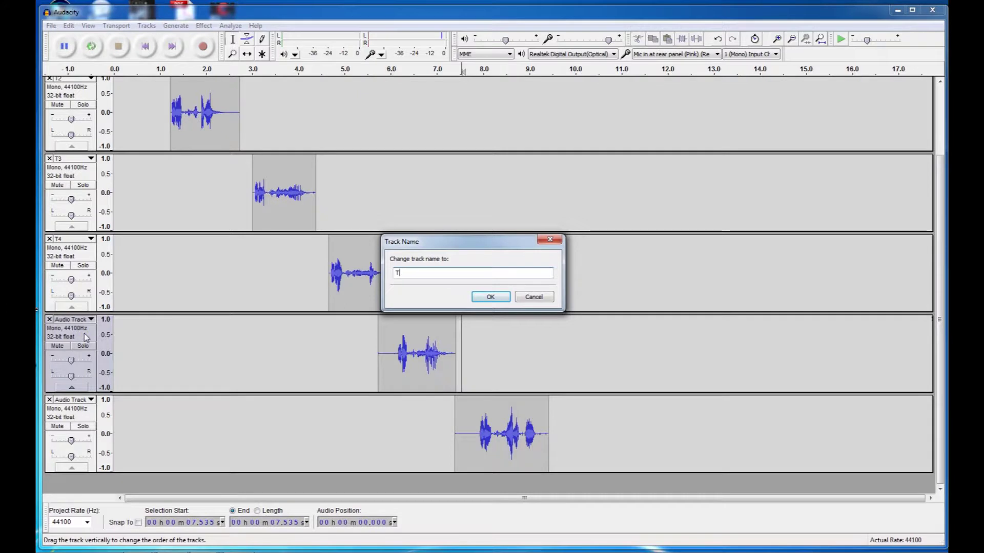
pyautogui.press('Return')
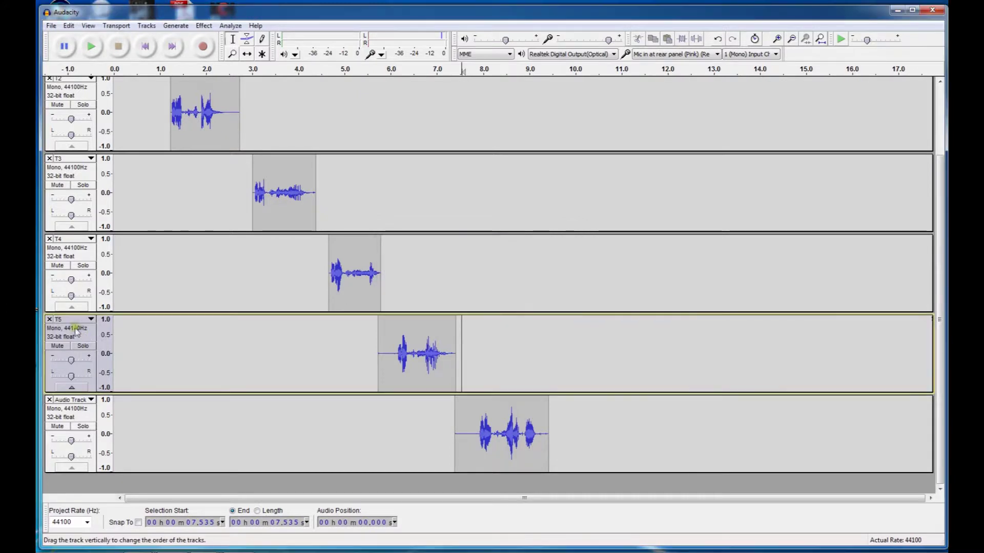
pyautogui.click(92, 400)
pyautogui.click(89, 197)
pyautogui.write('T6')
pyautogui.press('Return')
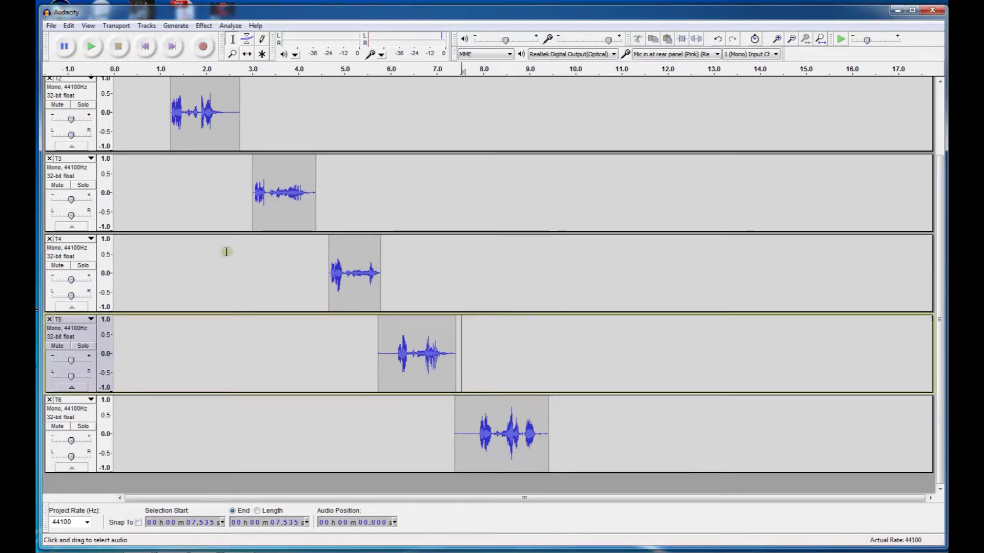
# Record a seventh voice track starting at about 9.68 seconds, just after the end of T6's clip
pyautogui.click(561, 414)
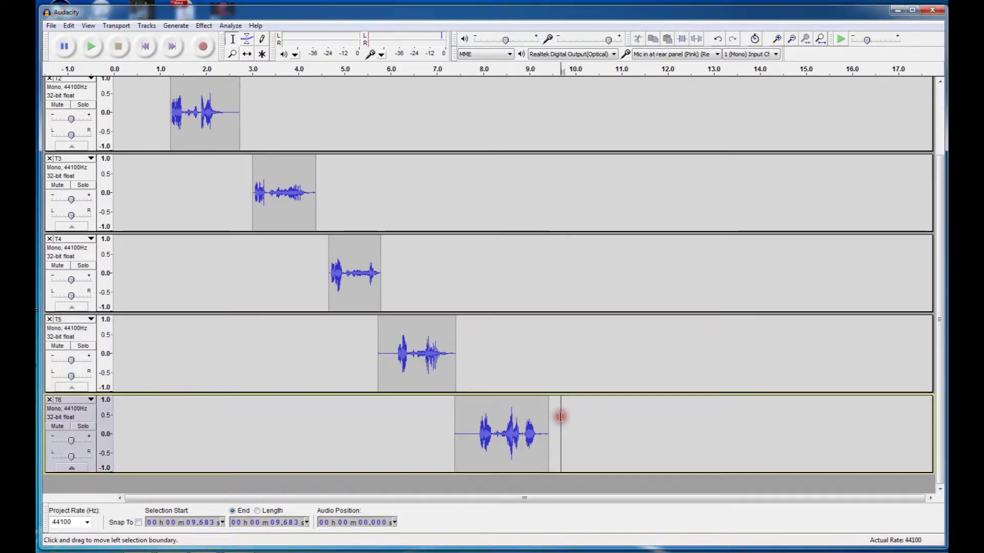
pyautogui.click(203, 47)
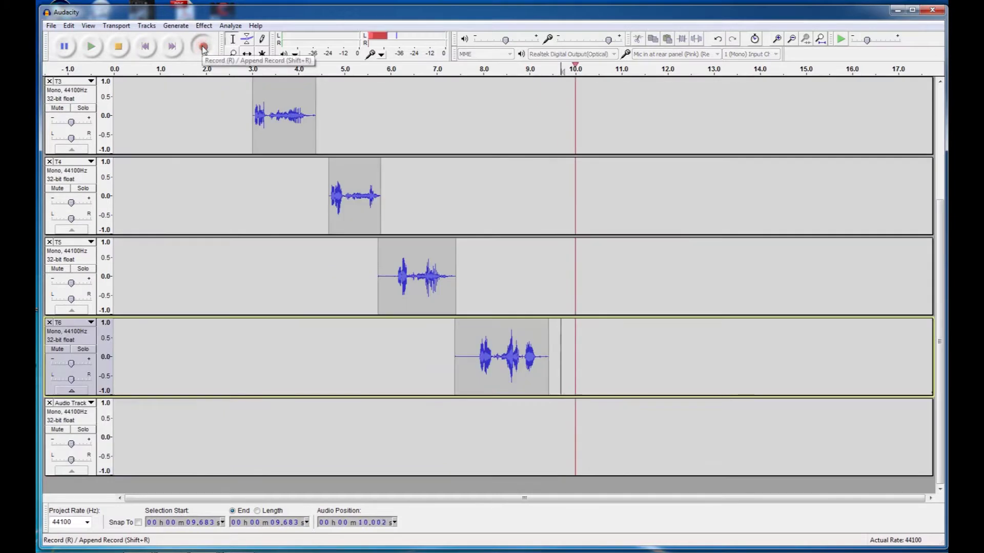
pyautogui.click(118, 46)
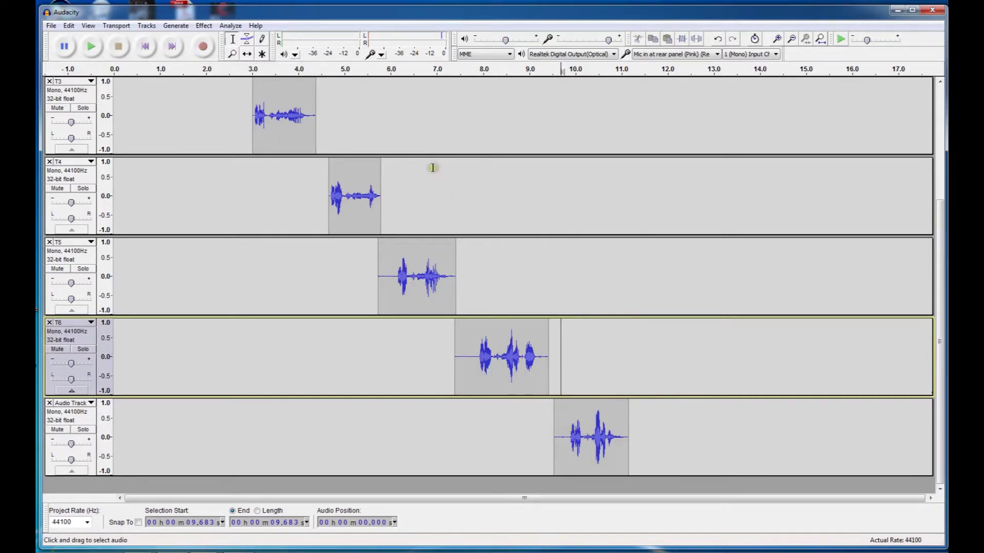
pyautogui.click(203, 47)
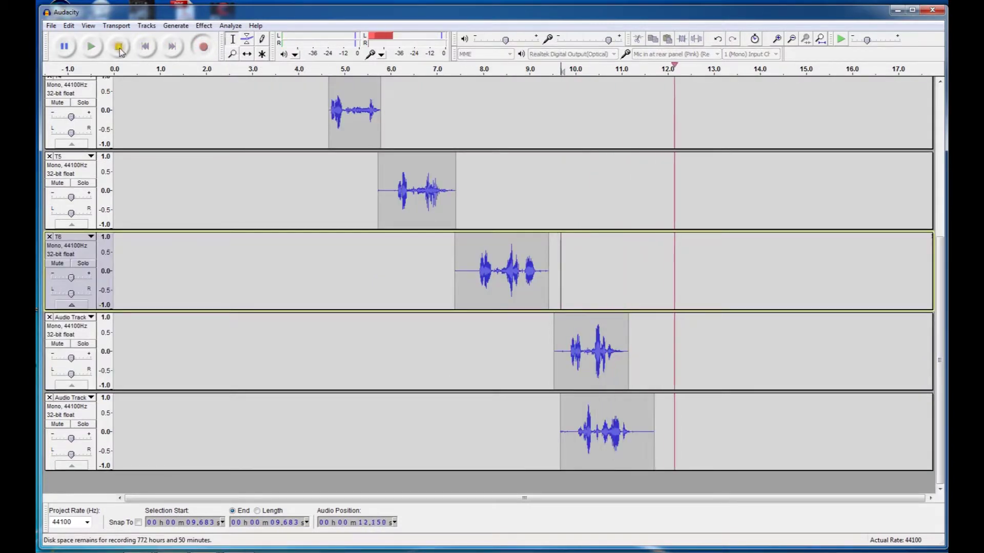
pyautogui.press('space')
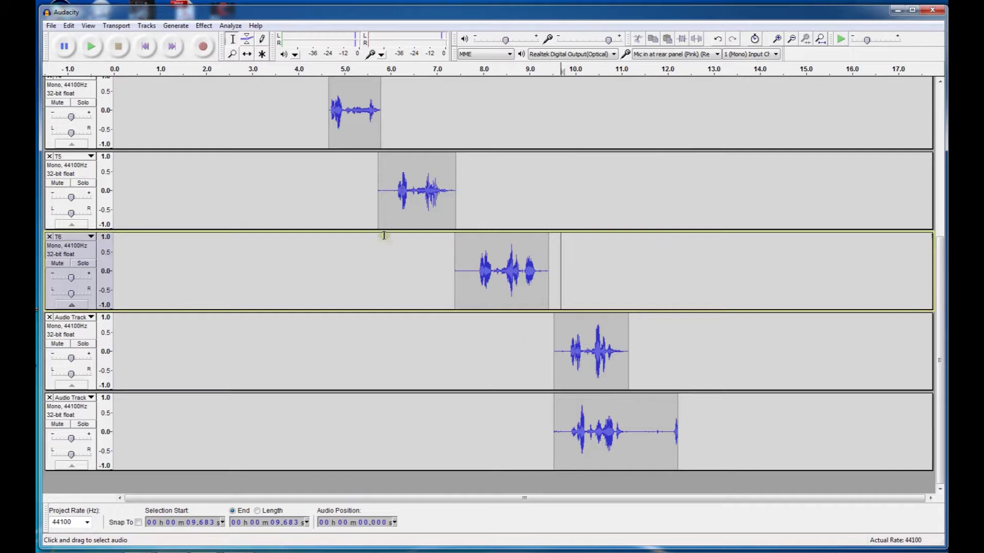
pyautogui.click(261, 54)
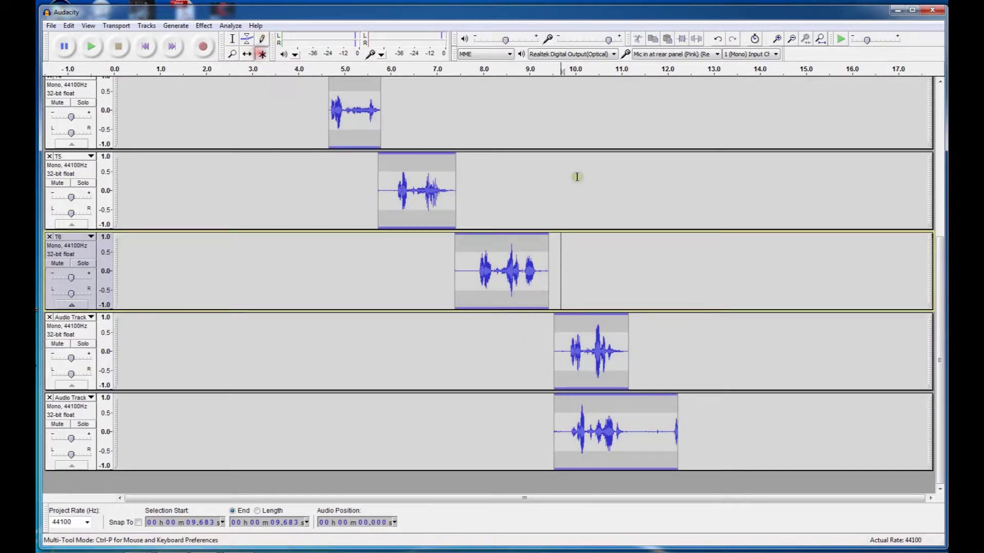
pyautogui.click(692, 346)
pyautogui.click(660, 407)
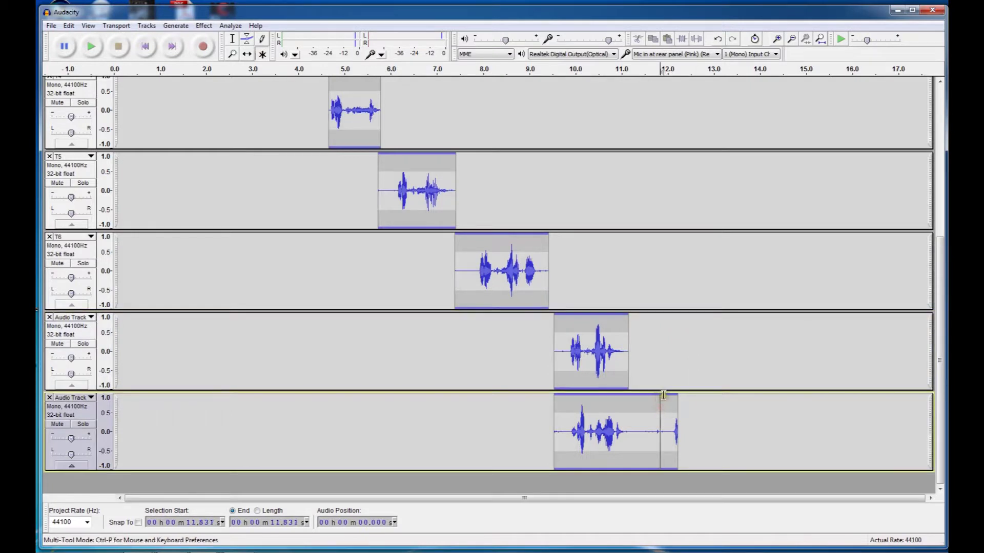
pyautogui.click(49, 398)
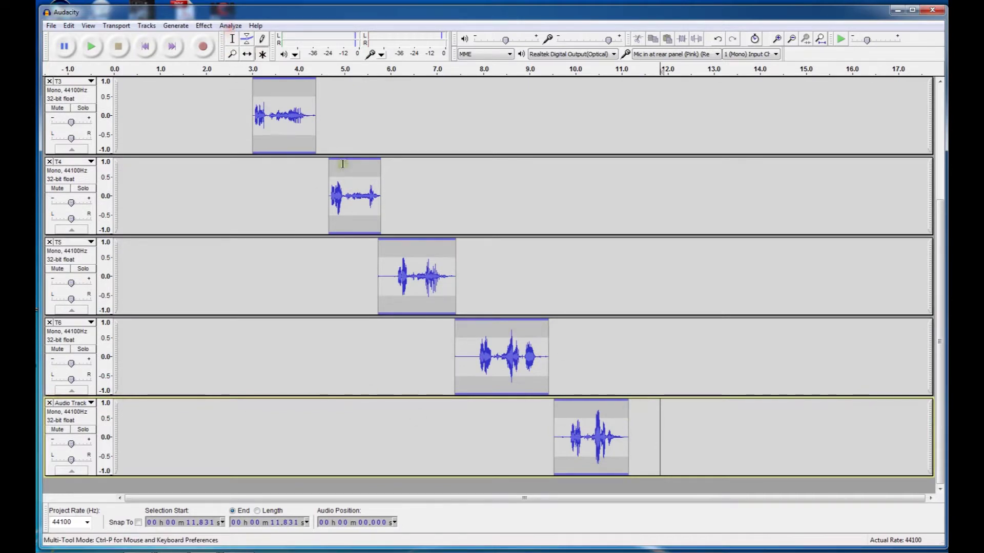
pyautogui.click(233, 39)
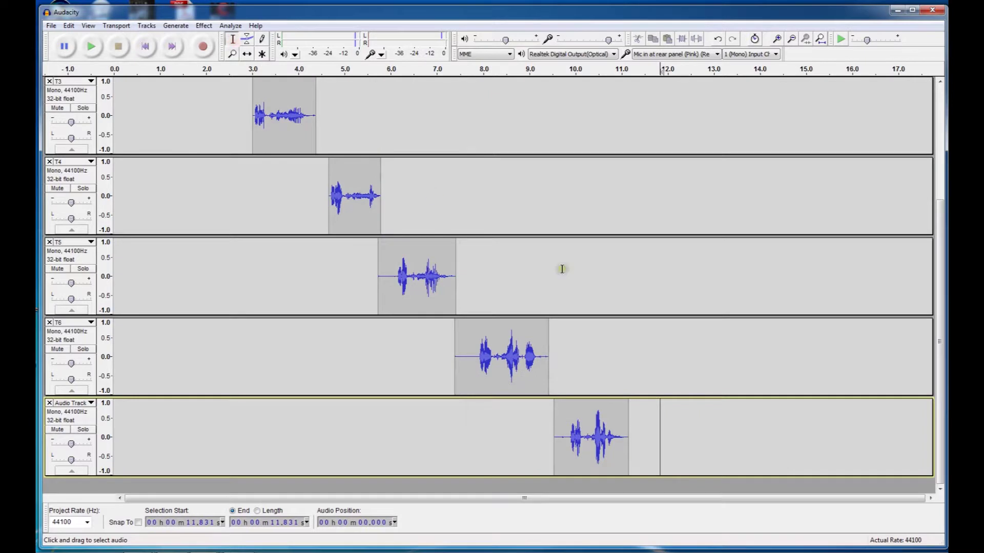
# Record an eighth voice track starting at about 11.26 seconds, just after the seventh track's clip
pyautogui.click(633, 433)
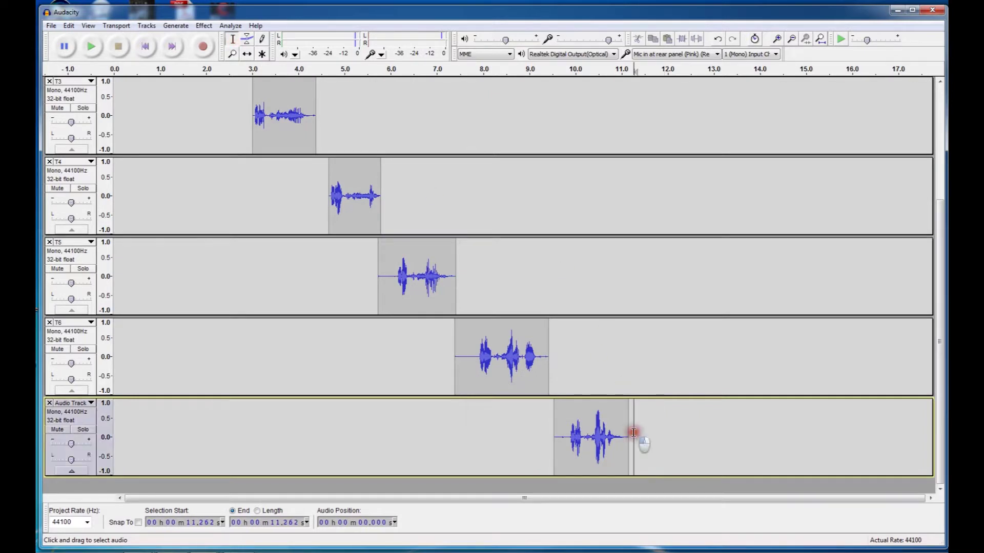
pyautogui.click(203, 46)
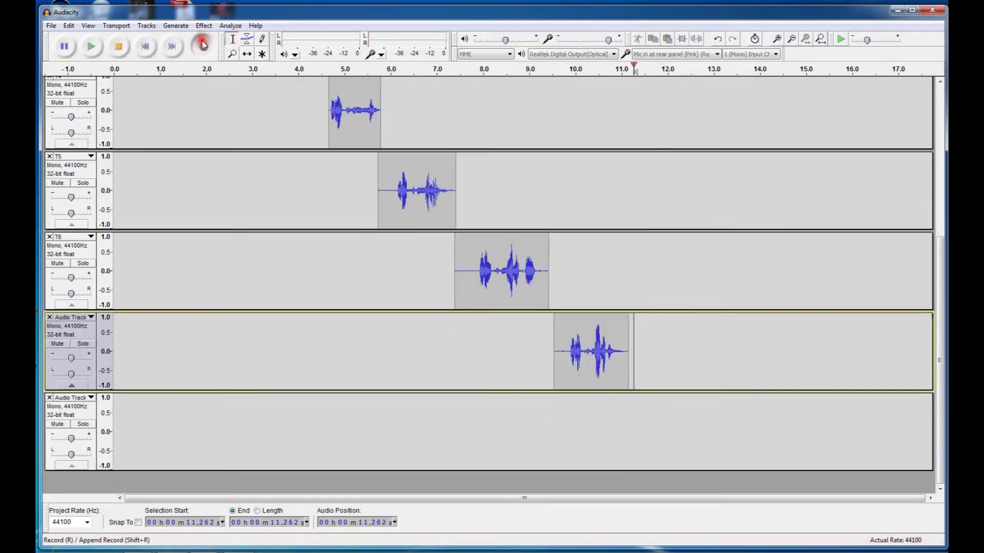
pyautogui.click(125, 48)
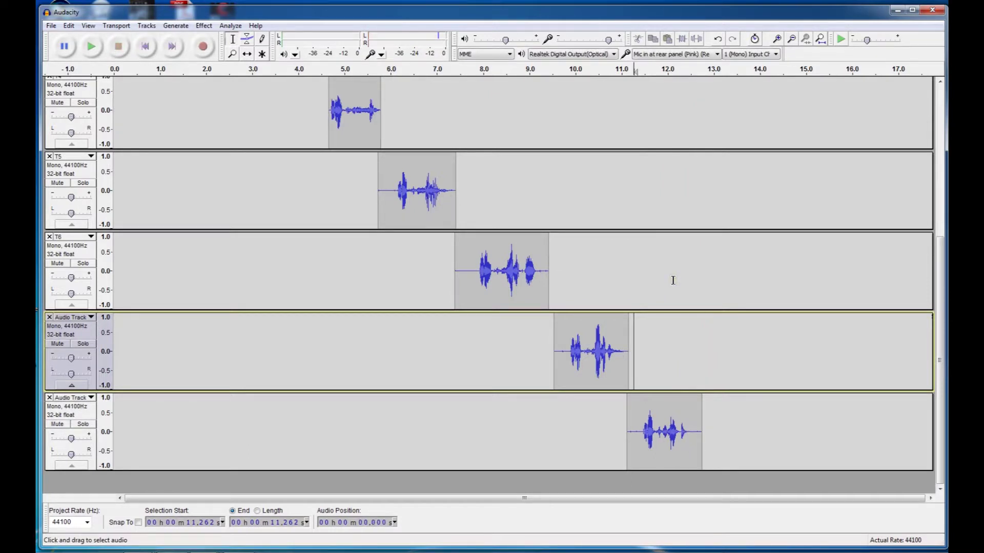
# Play all the recorded tracks from the beginning of the timeline to check them
pyautogui.scroll(5, 673, 280)
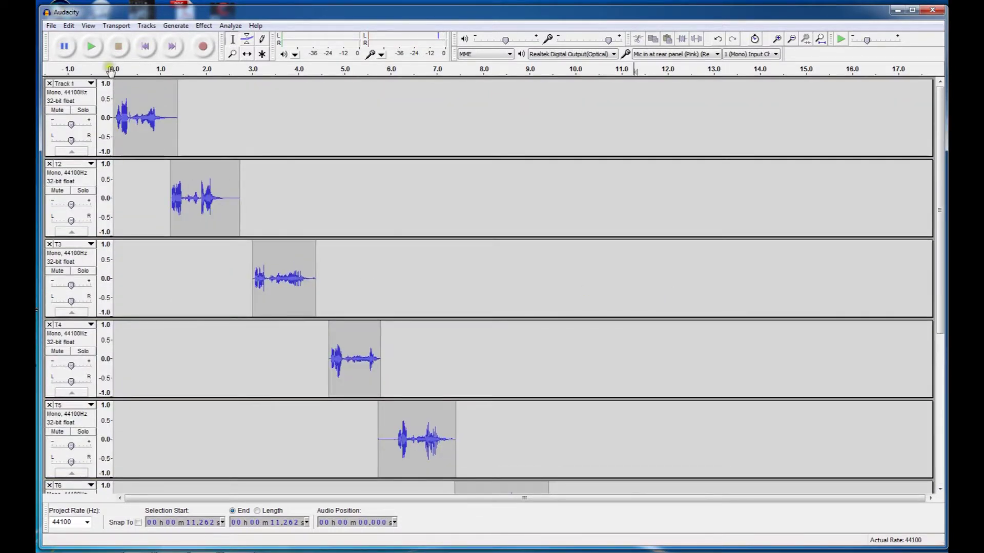
pyautogui.click(114, 70)
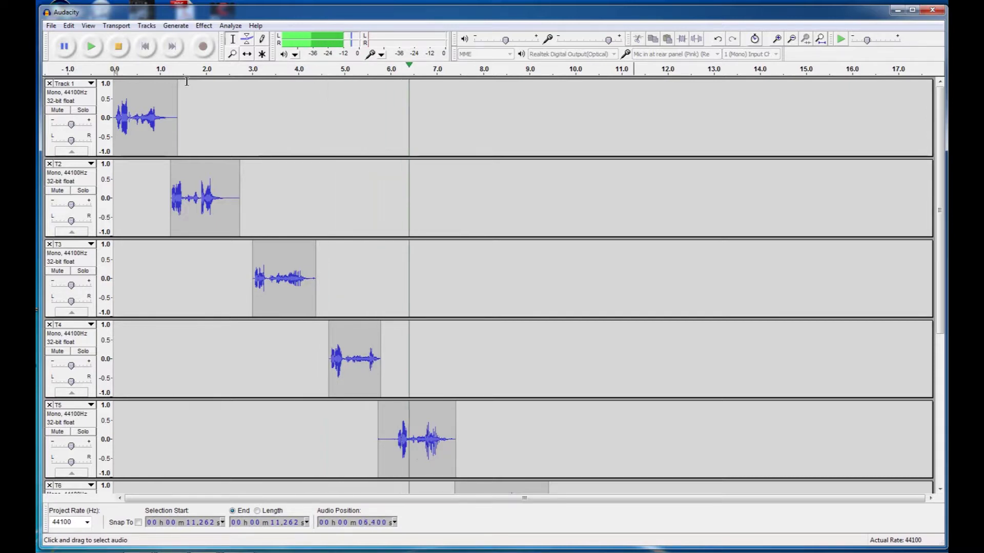
# Play the tracks to the end, then replay from about 2 seconds to check the gap between the T2 and T3 clips
pyautogui.scroll(-6, 543, 316)
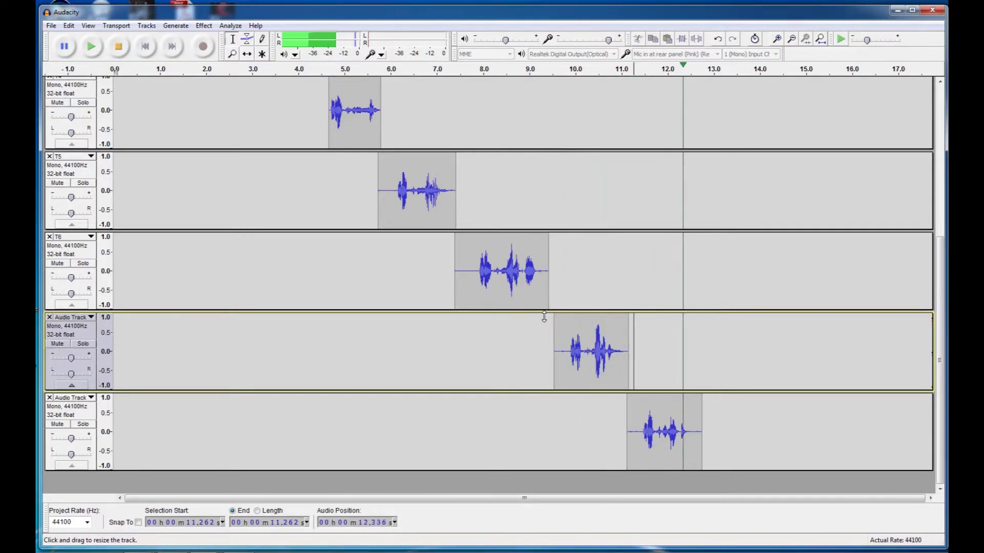
pyautogui.scroll(5, 544, 316)
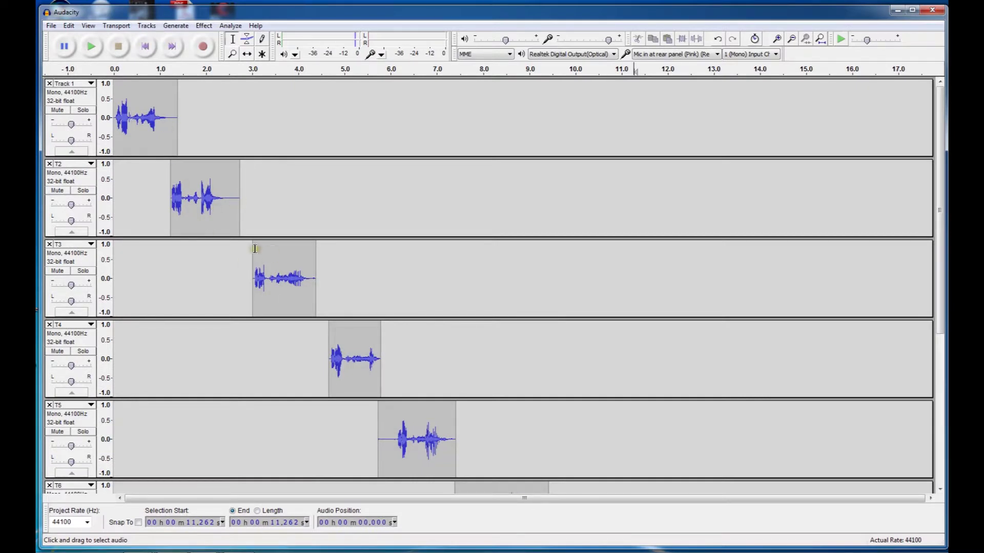
pyautogui.click(218, 71)
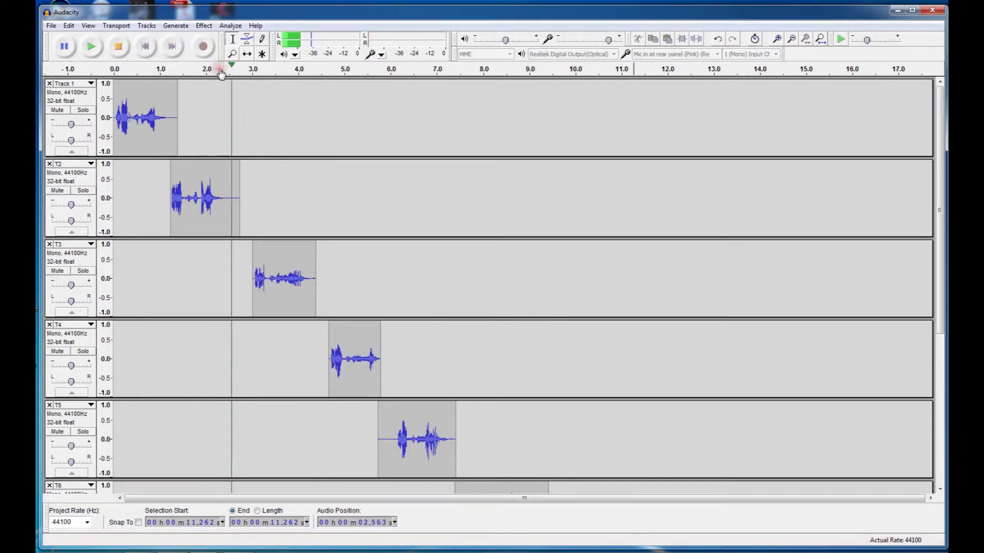
pyautogui.press('space')
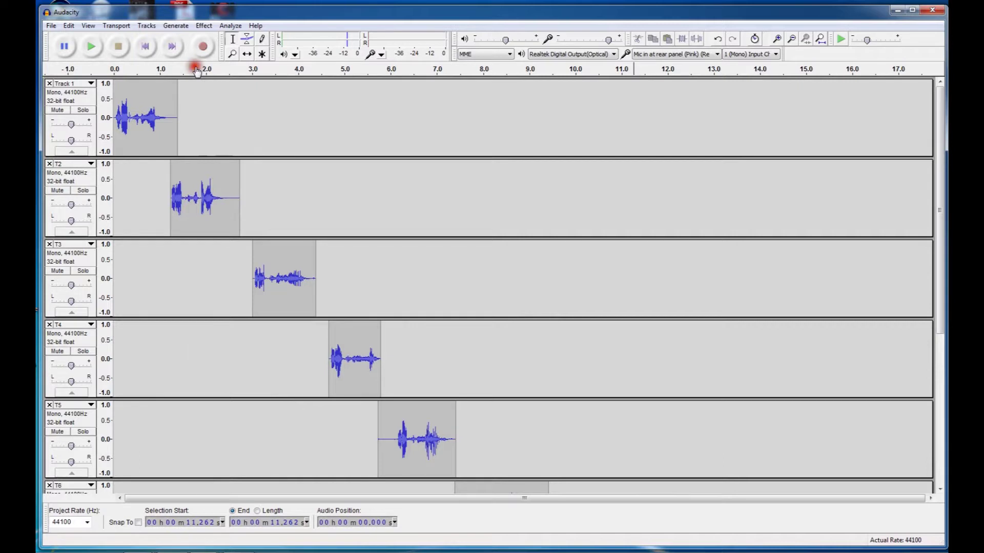
pyautogui.click(196, 70)
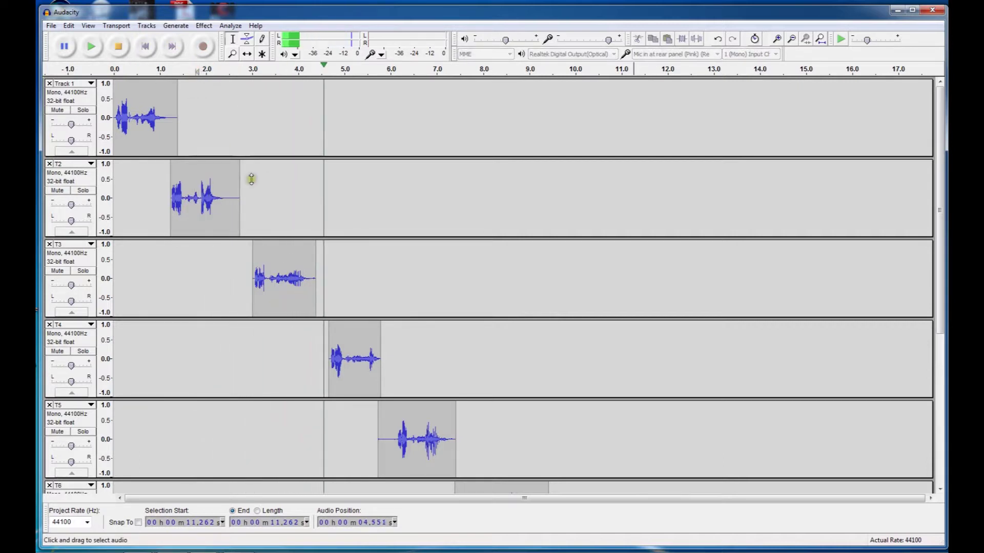
pyautogui.press('space')
# Shift the T3, T4 and T5 clips earlier to start at about 2.6, 4.0 and 4.9 seconds, closing the gaps between clips
pyautogui.click(247, 54)
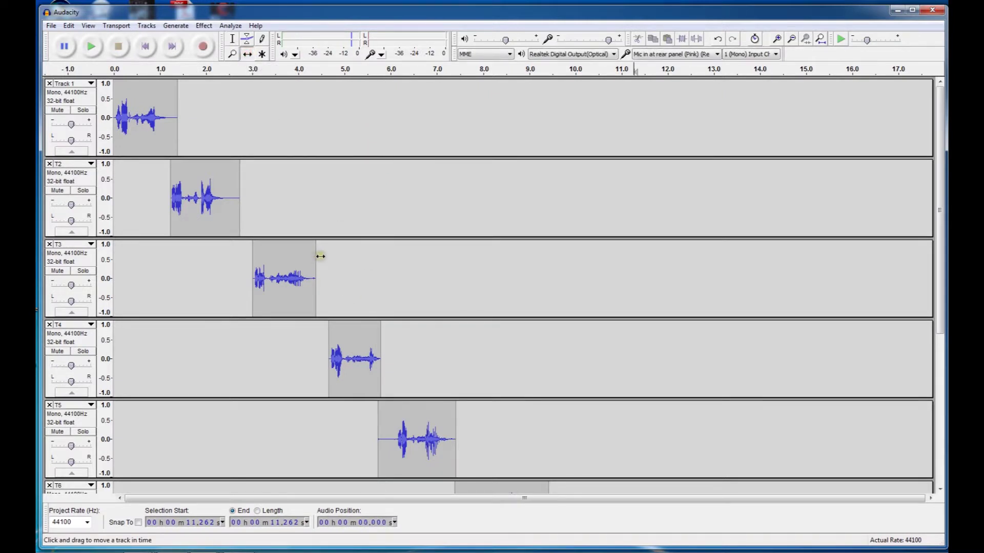
pyautogui.moveTo(315, 257); pyautogui.dragTo(297, 258)
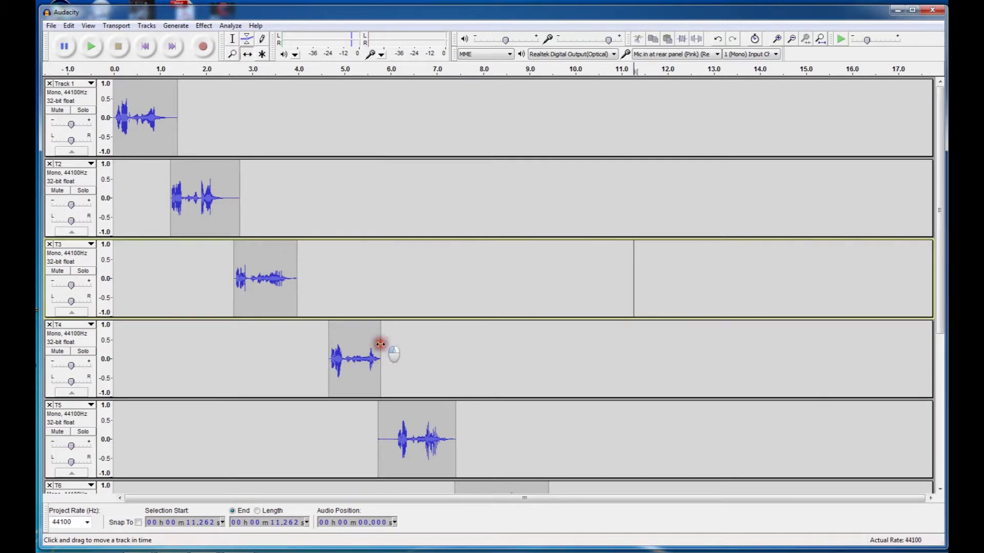
pyautogui.click(352, 343)
pyautogui.moveTo(327, 335)
pyautogui.mouseDown()
pyautogui.moveTo(314, 335)
pyautogui.moveTo(384, 340)
pyautogui.moveTo(344, 336)
pyautogui.mouseUp()
pyautogui.moveTo(451, 417); pyautogui.dragTo(414, 419)
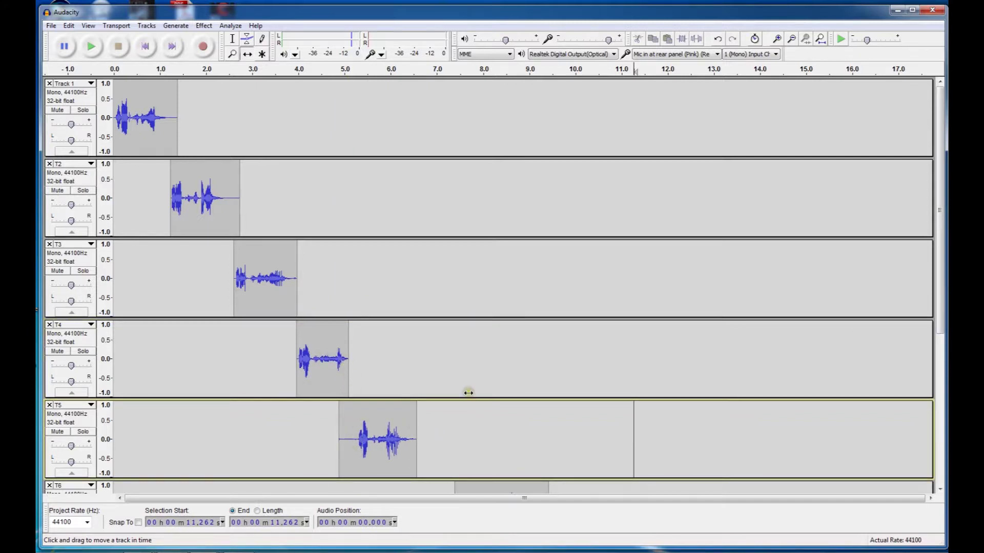
# Shift the T6 clip earlier to start at about 6.3 seconds, slightly overlapping the end of T5's clip
pyautogui.scroll(-3, 468, 392)
pyautogui.moveTo(549, 331); pyautogui.dragTo(499, 339)
pyautogui.scroll(-2, 556, 385)
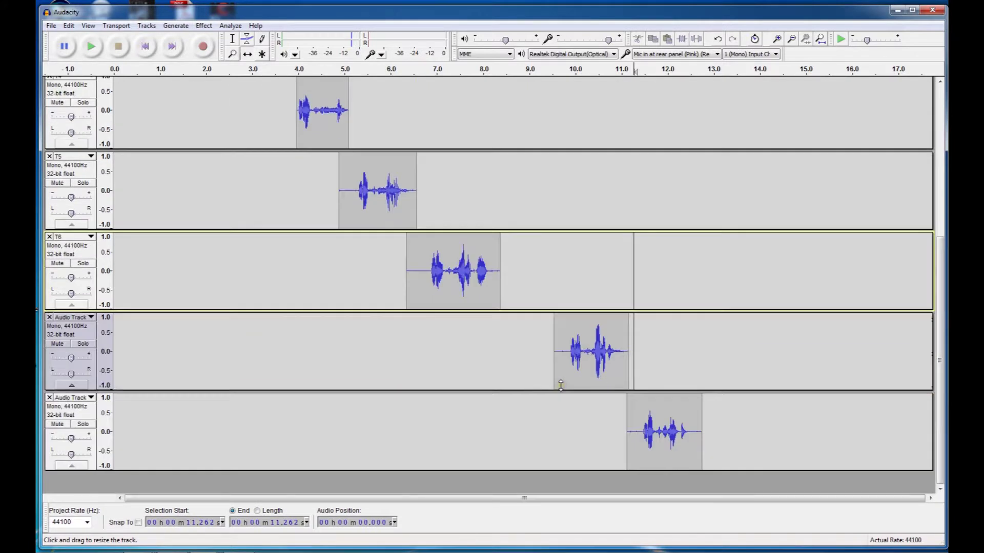
# Shift the seventh and eighth tracks' clips earlier to start at about 8.3 and 9.8 seconds, following T6's clip
pyautogui.click(589, 335)
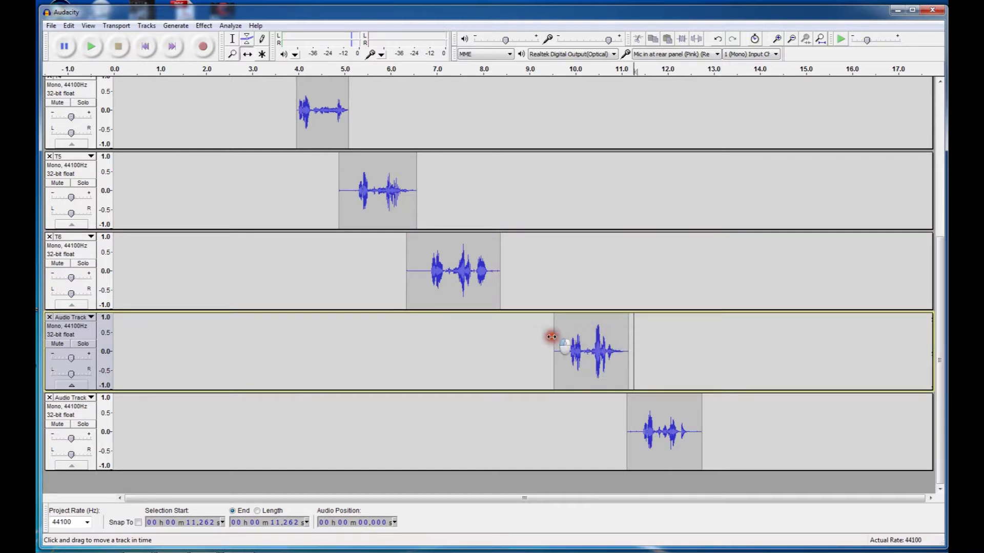
pyautogui.click(598, 333)
pyautogui.click(608, 270)
pyautogui.click(686, 353)
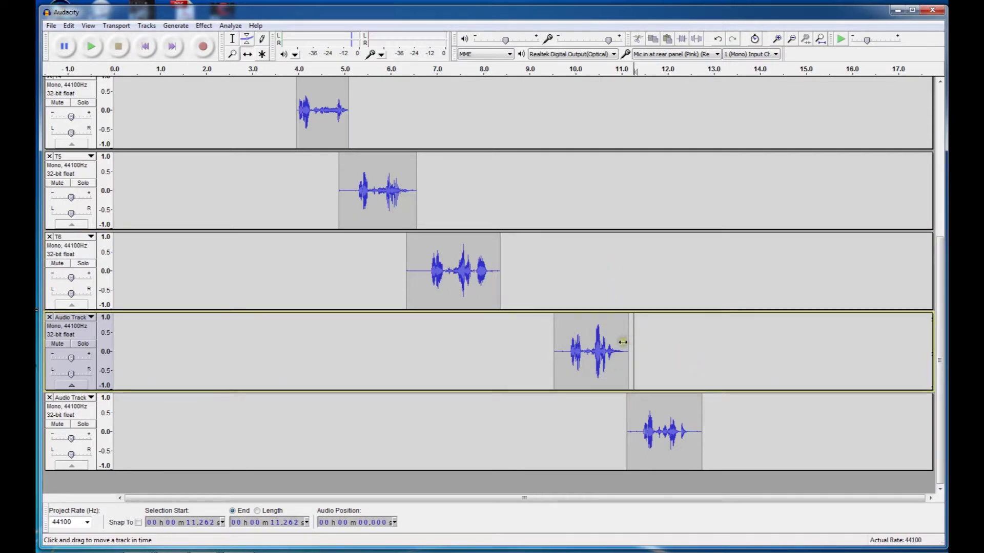
pyautogui.moveTo(628, 341)
pyautogui.mouseDown()
pyautogui.moveTo(557, 345)
pyautogui.moveTo(555, 336)
pyautogui.moveTo(575, 331)
pyautogui.moveTo(626, 337)
pyautogui.moveTo(564, 349)
pyautogui.mouseUp()
pyautogui.moveTo(699, 422); pyautogui.dragTo(641, 428)
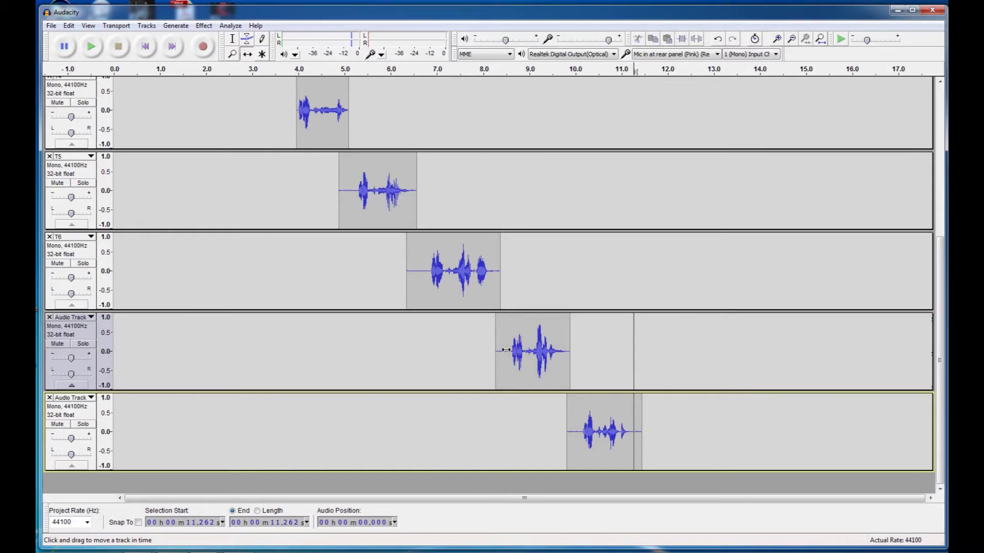
# Delete the leading silence of the seventh track's clip, from about 8.26 to 8.56 seconds
pyautogui.scroll(3, 506, 349)
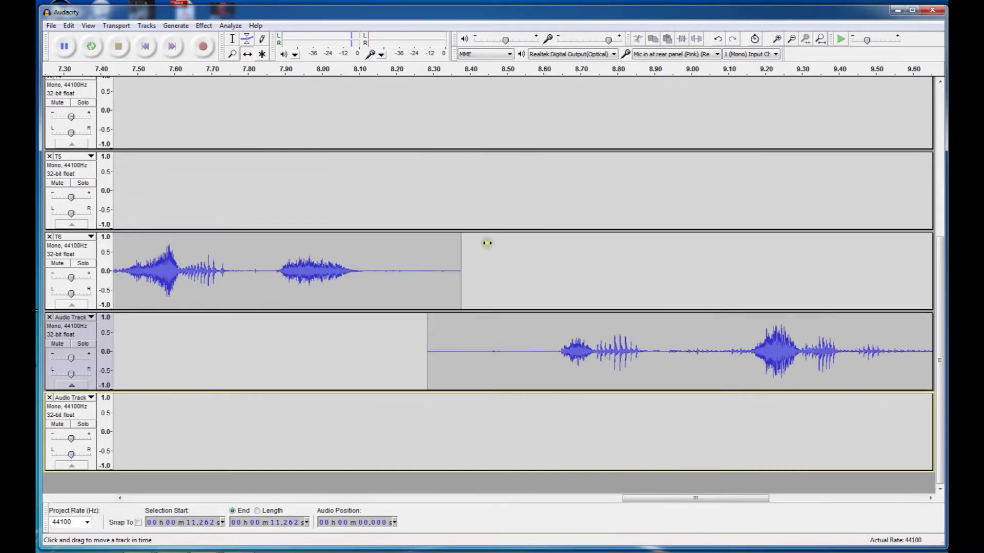
pyautogui.hscroll(2, 487, 243)
pyautogui.hscroll(-6, 487, 243)
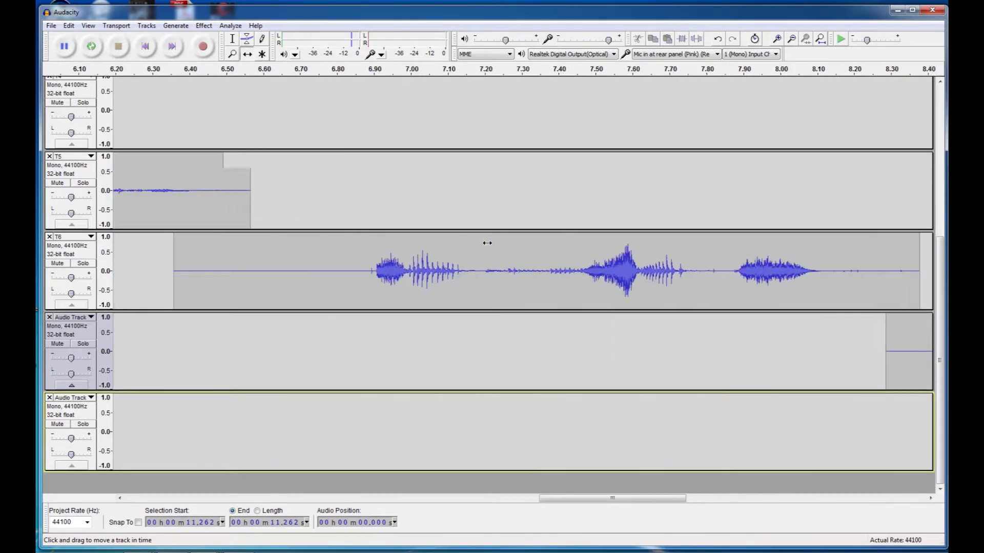
pyautogui.hscroll(-2, 487, 242)
pyautogui.hscroll(6, 485, 259)
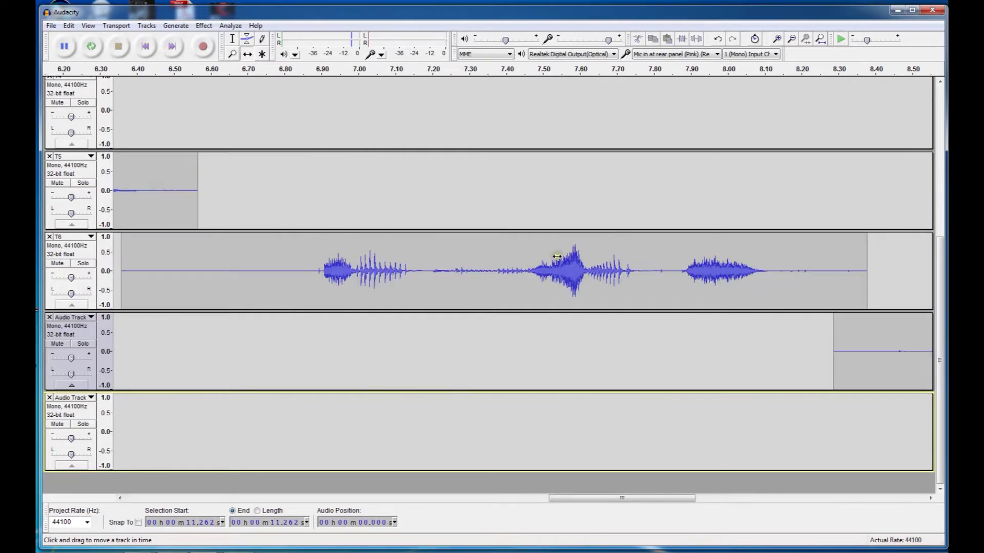
pyautogui.click(579, 340)
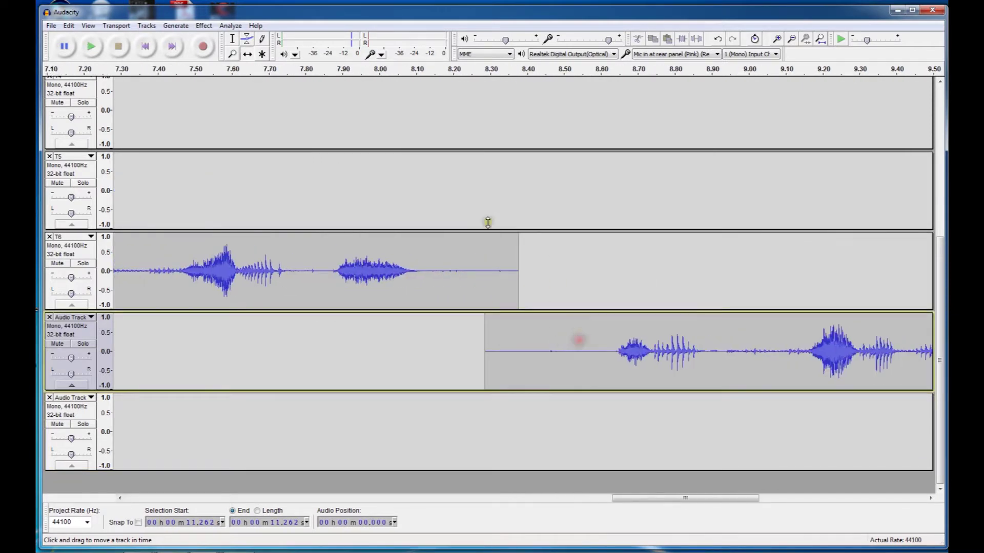
pyautogui.click(231, 41)
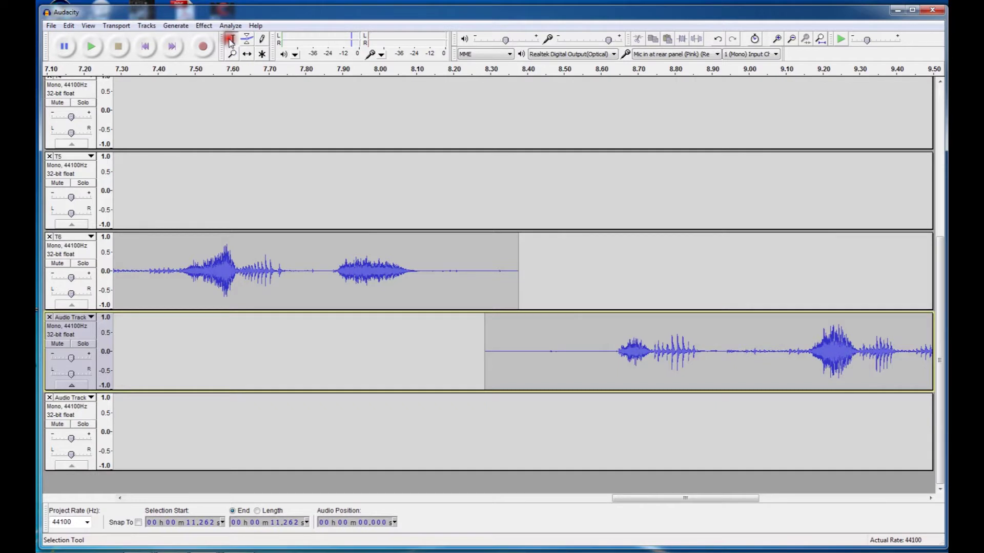
pyautogui.moveTo(584, 359); pyautogui.dragTo(472, 359)
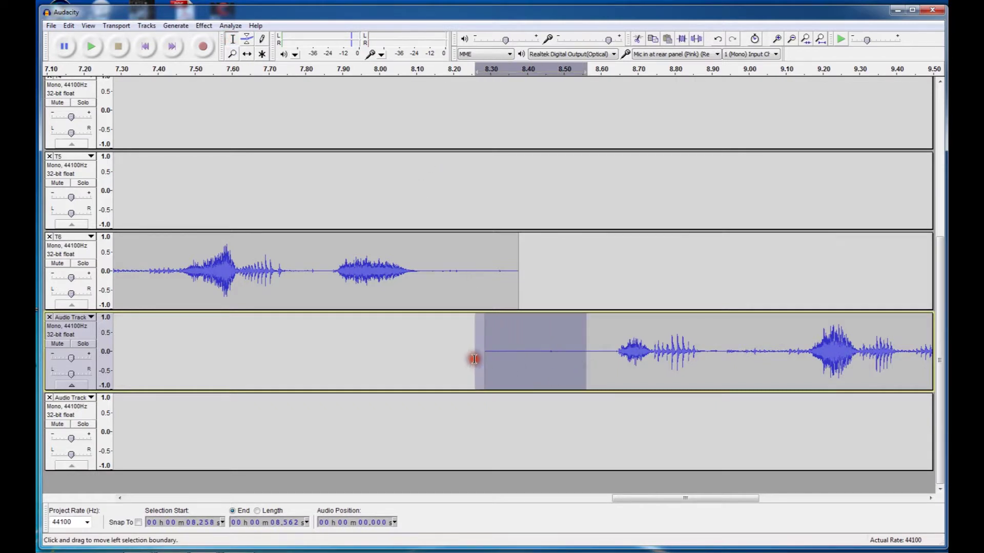
pyautogui.press('Delete')
# Try to audition the stretch just before the speech in the eighth track, from about 10.12 to 10.19 seconds
pyautogui.hscroll(6, 714, 326)
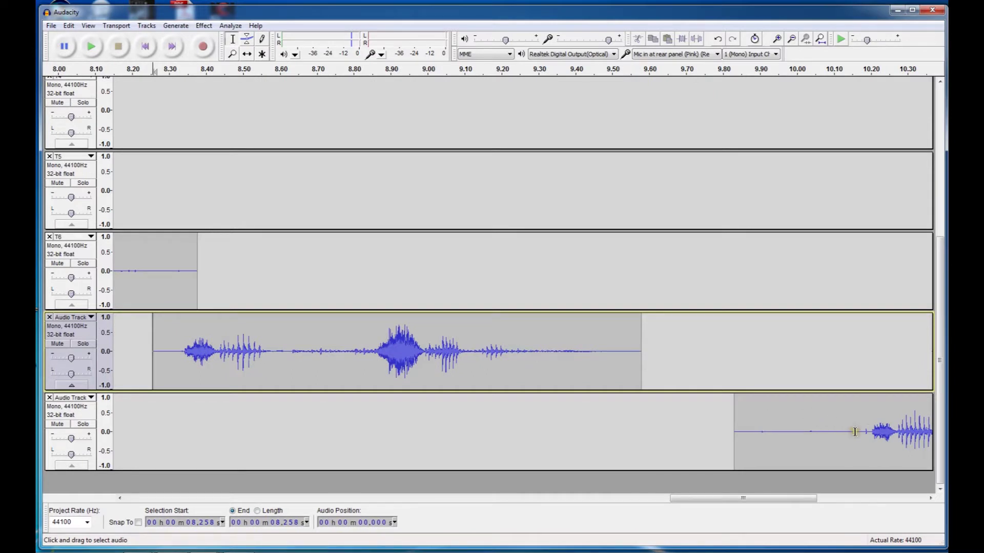
pyautogui.moveTo(870, 431); pyautogui.dragTo(841, 436)
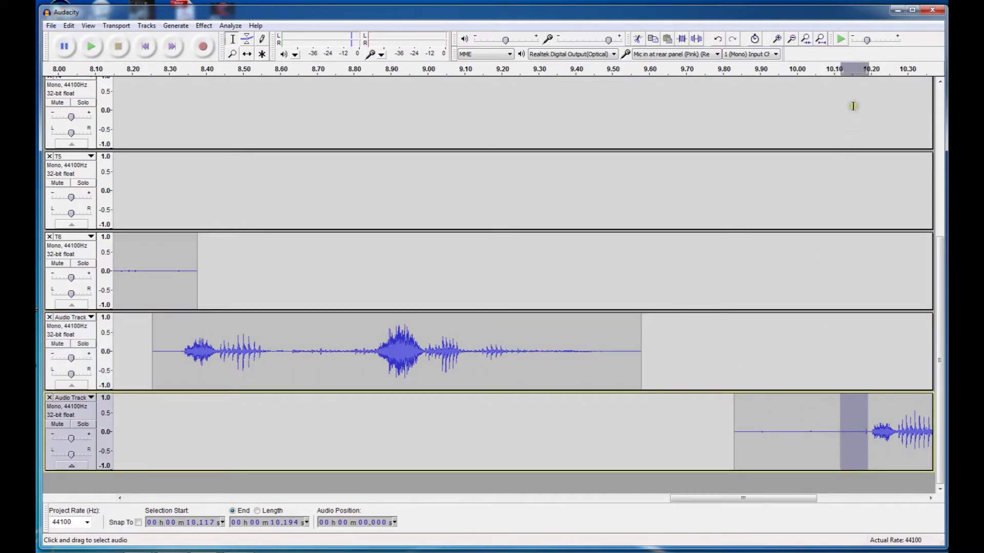
pyautogui.click(843, 63)
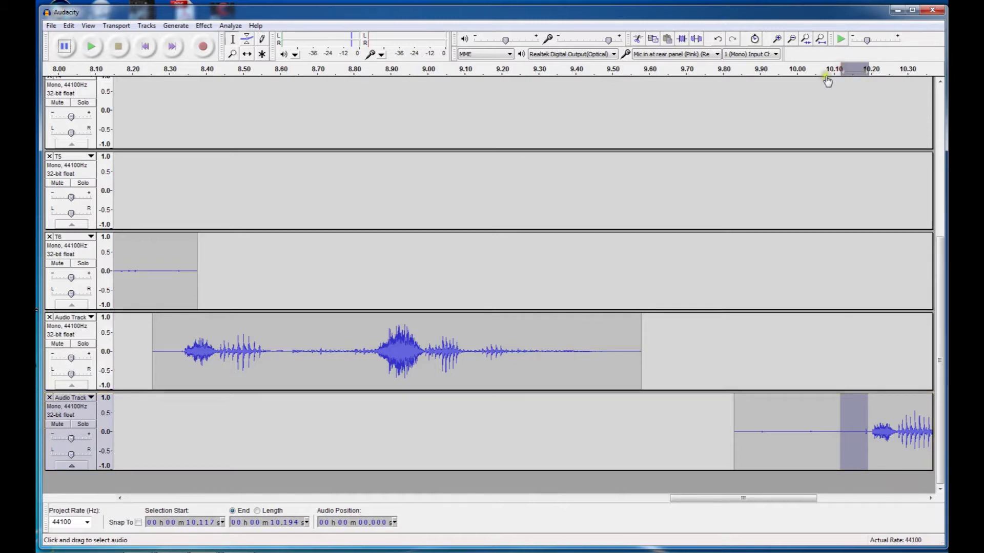
pyautogui.click(825, 75)
pyautogui.press('space')
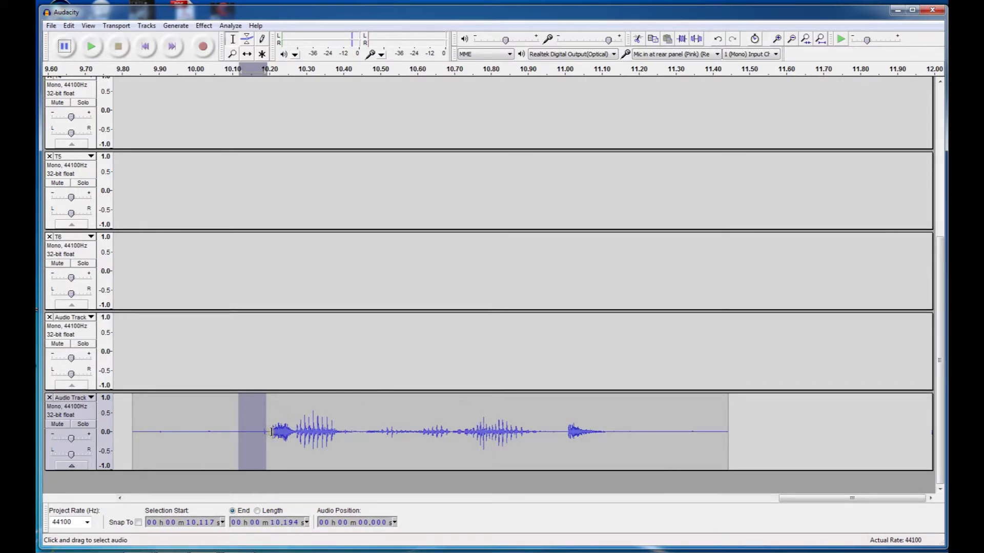
pyautogui.click(255, 318)
# Delete the leading silence of the eighth track's clip, from about 9.8 to 10.2 seconds
pyautogui.scroll(-6, 262, 431)
pyautogui.scroll(7, 262, 432)
pyautogui.scroll(2, 262, 432)
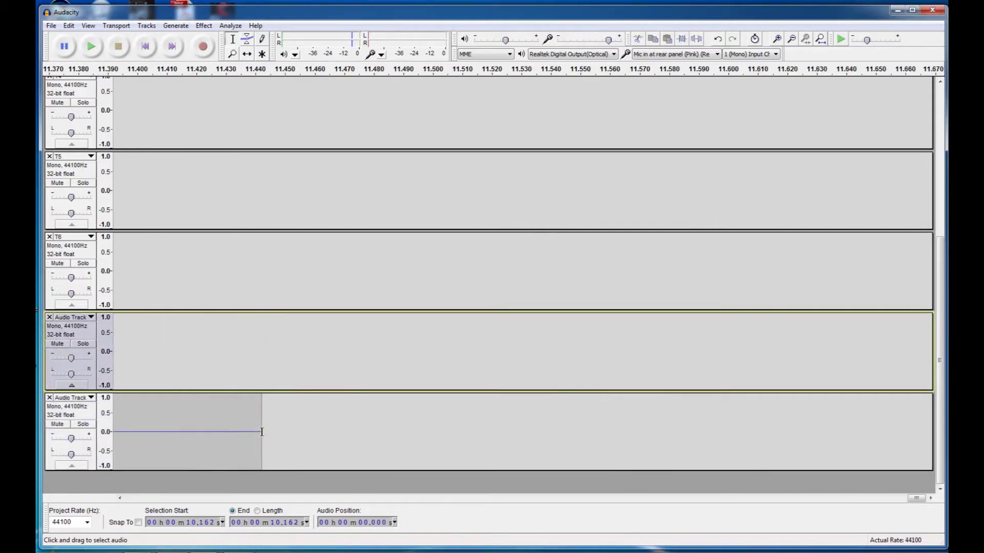
pyautogui.hscroll(-8, 261, 432)
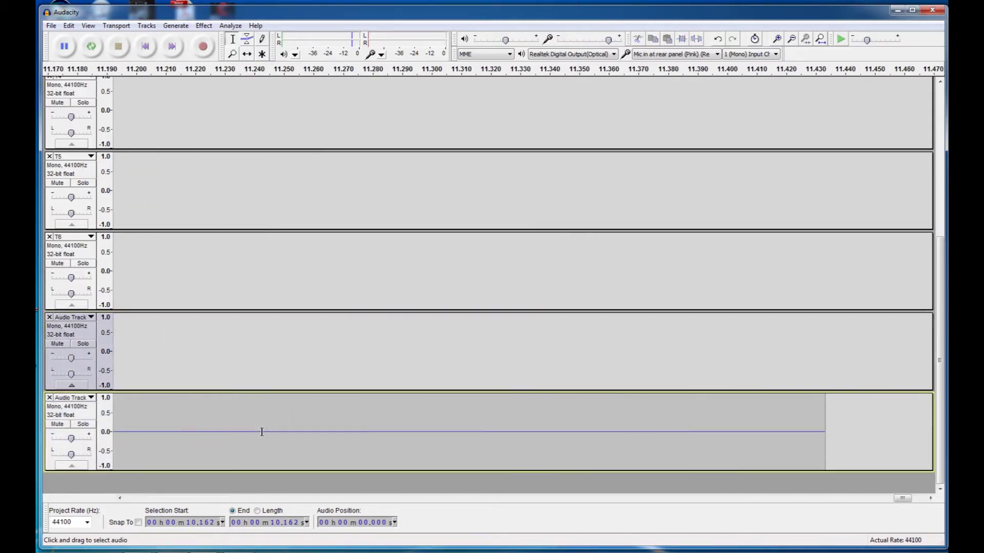
pyautogui.hscroll(-5, 262, 432)
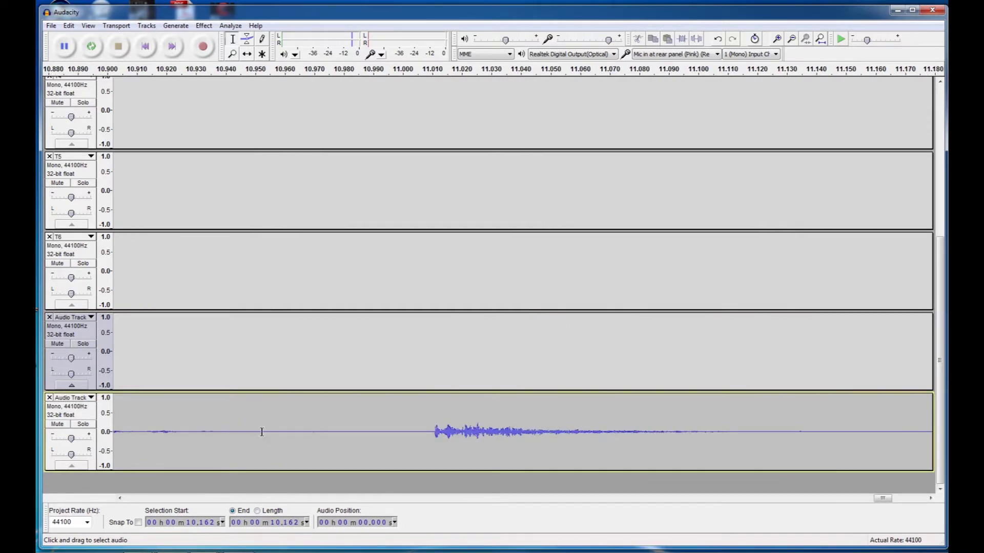
pyautogui.hscroll(-5, 262, 432)
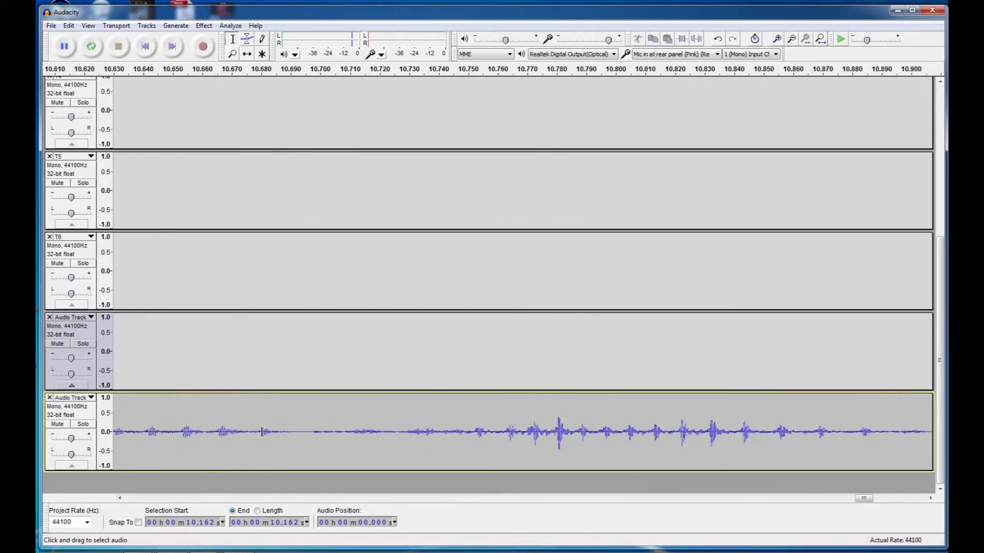
pyautogui.scroll(-3, 262, 432)
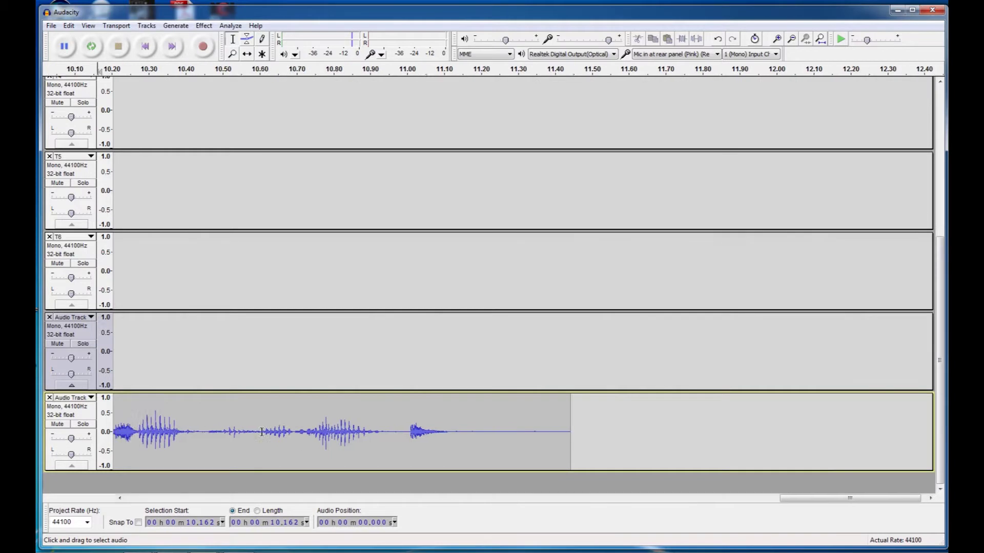
pyautogui.hscroll(-1, 261, 432)
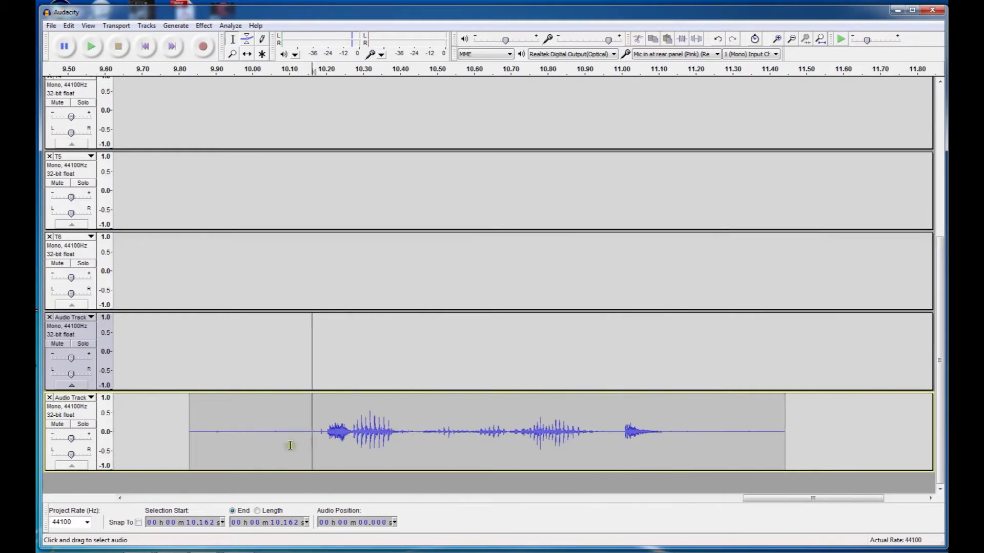
pyautogui.click(324, 438)
pyautogui.moveTo(323, 438); pyautogui.dragTo(181, 445)
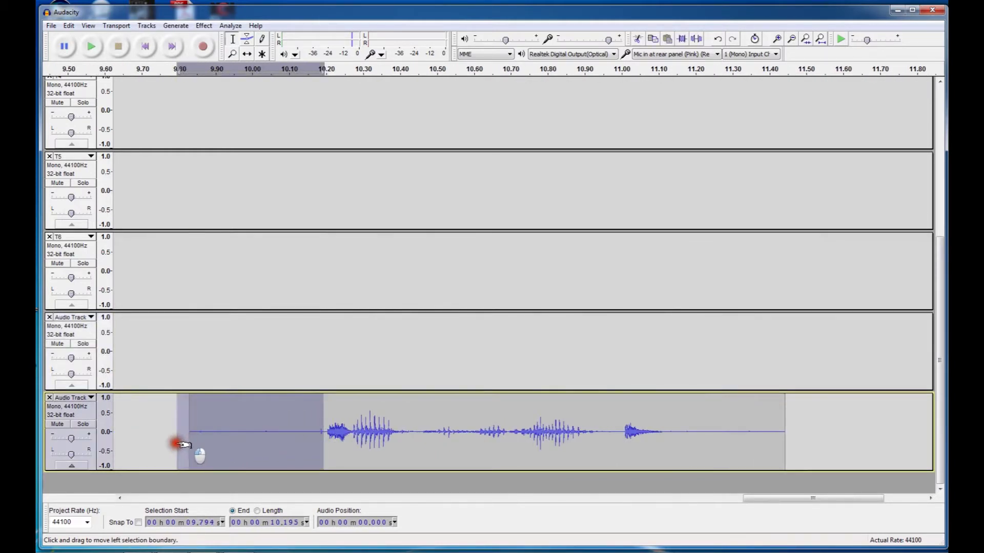
pyautogui.press('Delete')
# Shift the eighth track's trimmed clip earlier to start at about 9.5 seconds, right at the end of the seventh track's clip
pyautogui.scroll(-6, 258, 459)
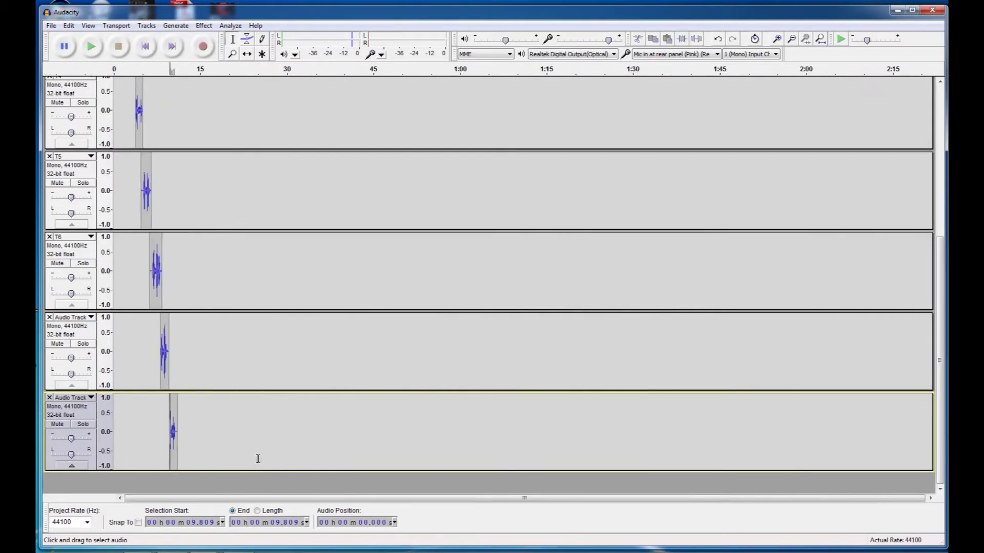
pyautogui.scroll(5, 258, 459)
pyautogui.scroll(-1, 258, 459)
pyautogui.hscroll(-5, 282, 340)
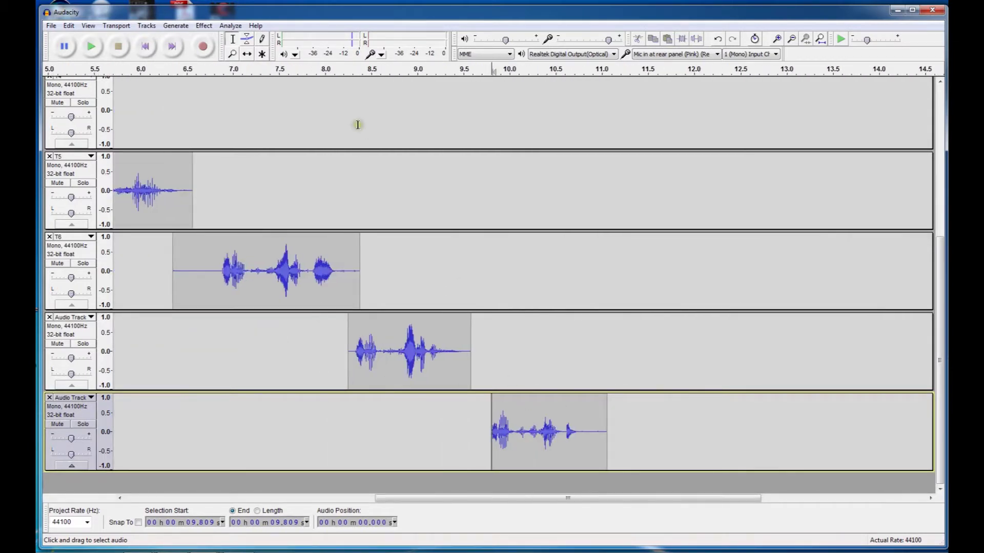
pyautogui.click(247, 54)
pyautogui.moveTo(607, 413); pyautogui.dragTo(553, 409)
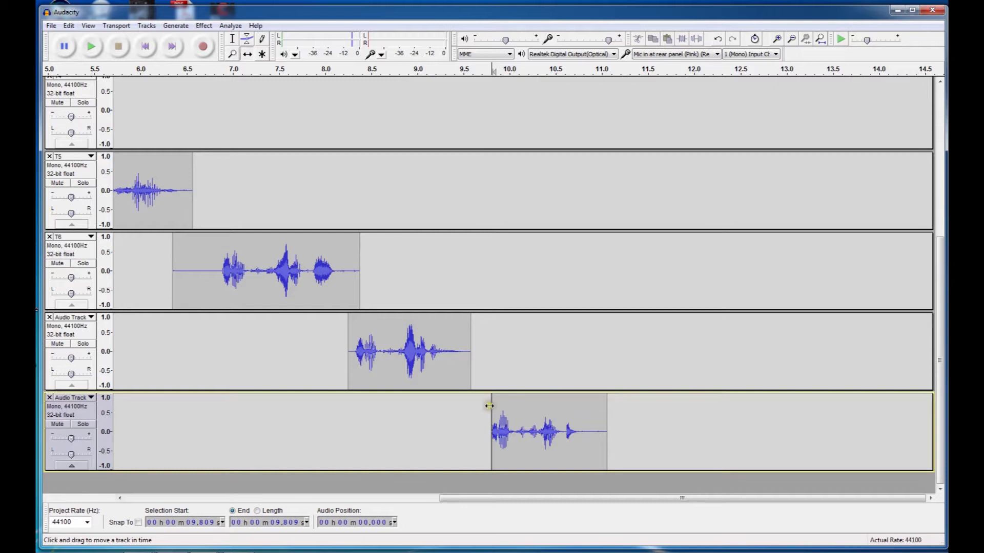
pyautogui.moveTo(606, 416); pyautogui.dragTo(580, 417)
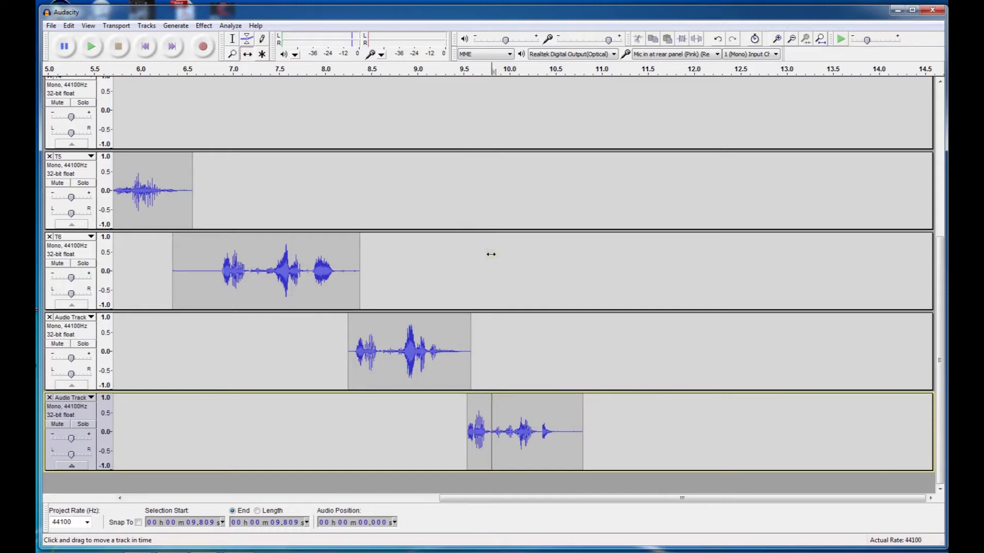
# Play the rearranged tracks from the beginning of the timeline to check the spacing between the clips
pyautogui.hotkey('ctrl', '3')
pyautogui.hotkey('ctrl', '3')
pyautogui.hotkey('ctrl', '3')
pyautogui.scroll(5, 491, 254)
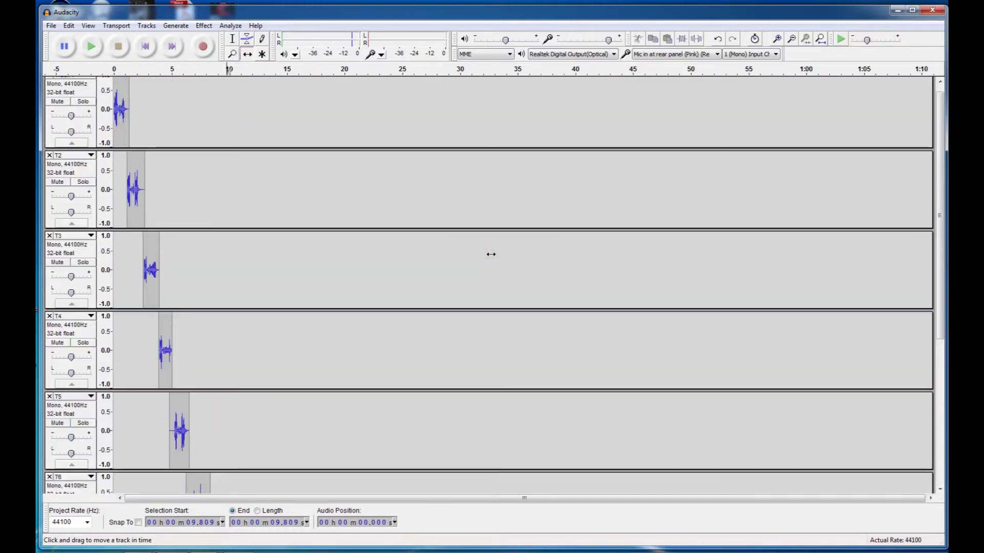
pyautogui.click(115, 68)
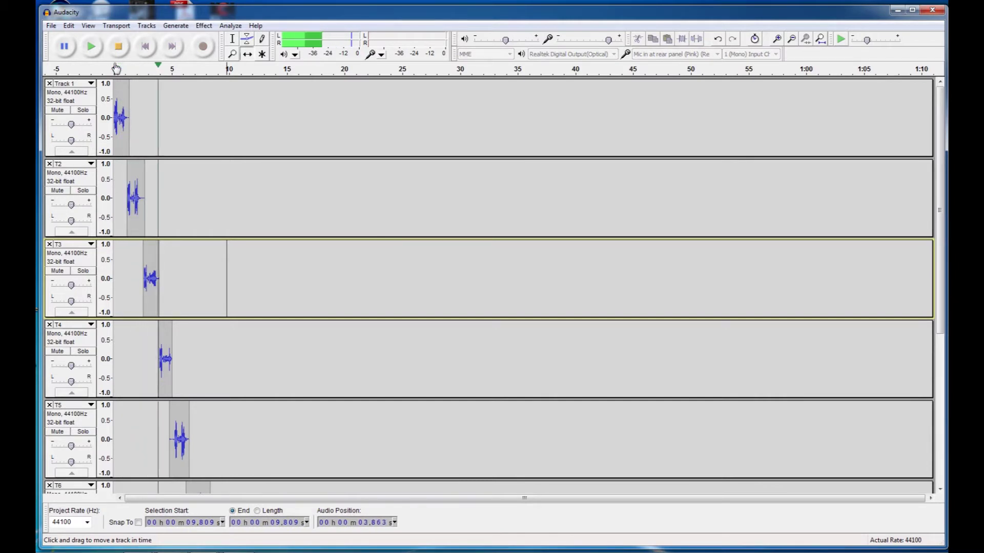
# Rename the seventh track as T7
pyautogui.scroll(-1, 116, 67)
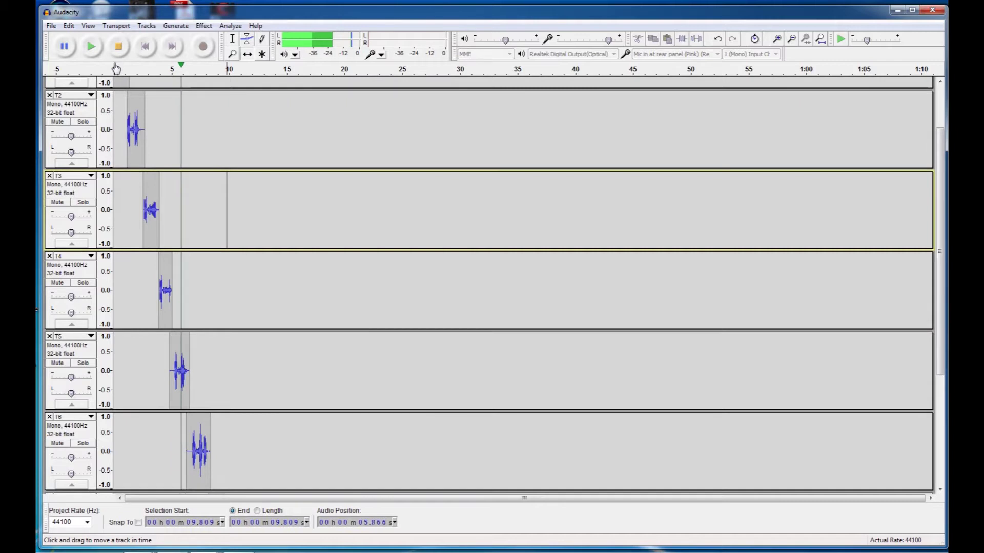
pyautogui.scroll(-4, 116, 68)
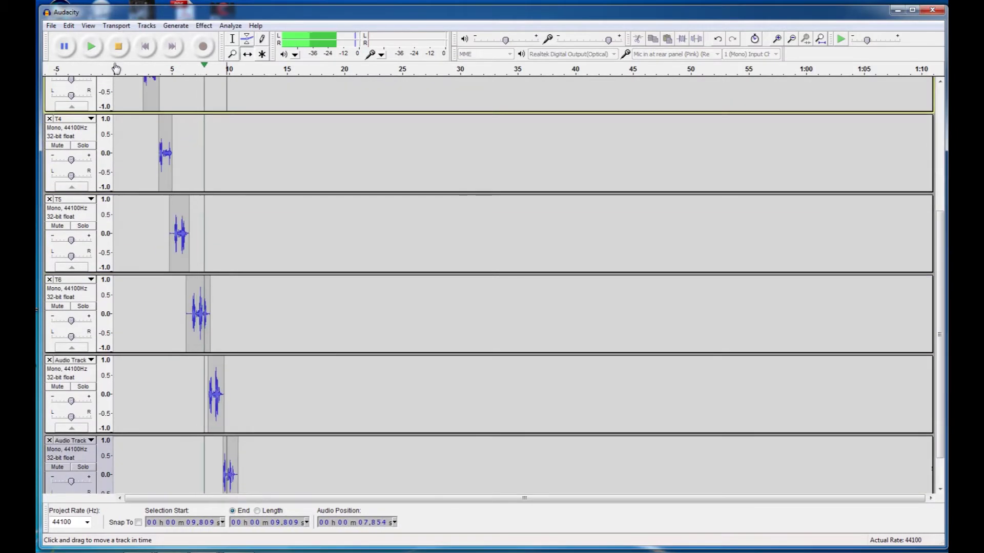
pyautogui.scroll(-2, 116, 69)
pyautogui.scroll(-1, 117, 68)
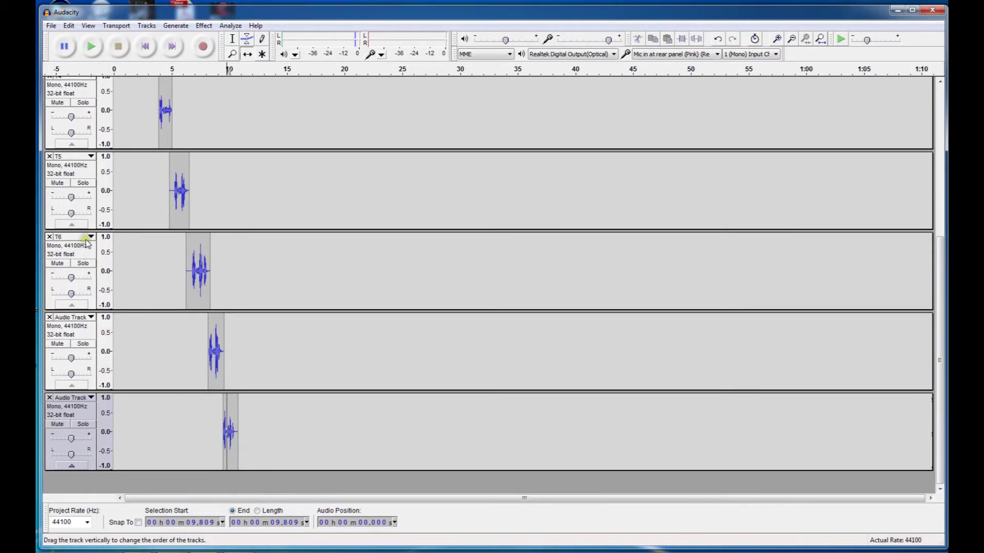
pyautogui.click(90, 318)
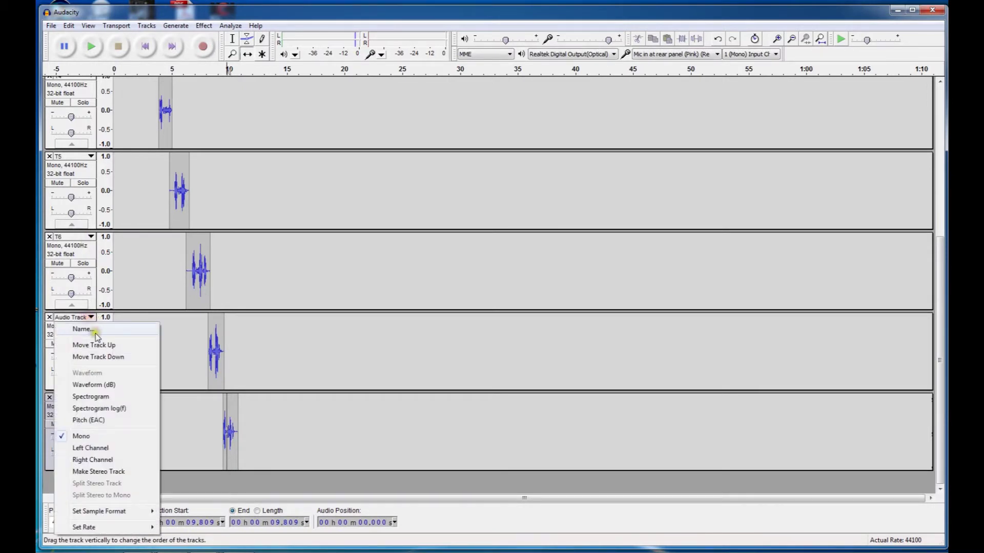
pyautogui.click(60, 327)
pyautogui.write('T7')
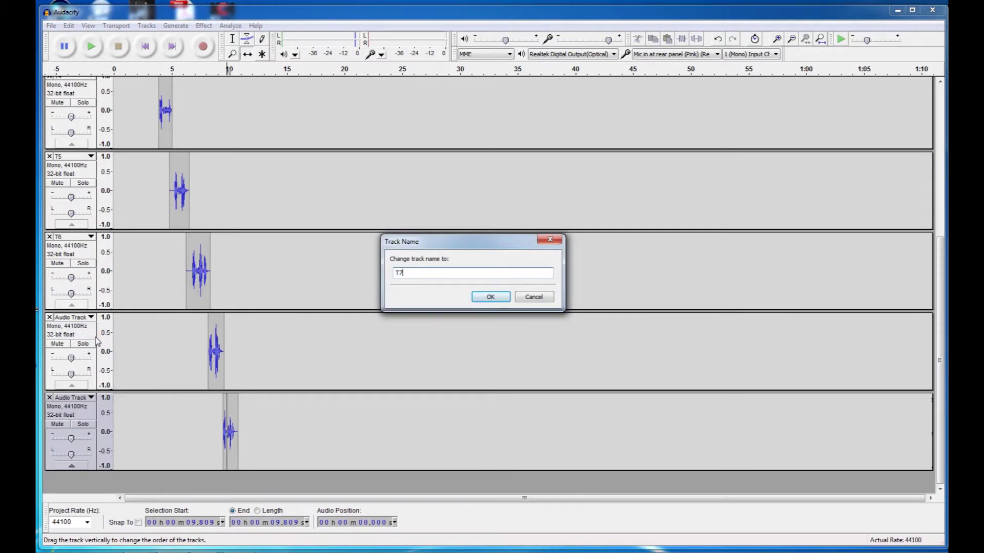
pyautogui.press('Return')
# Rename the eighth track as T8
pyautogui.click(84, 398)
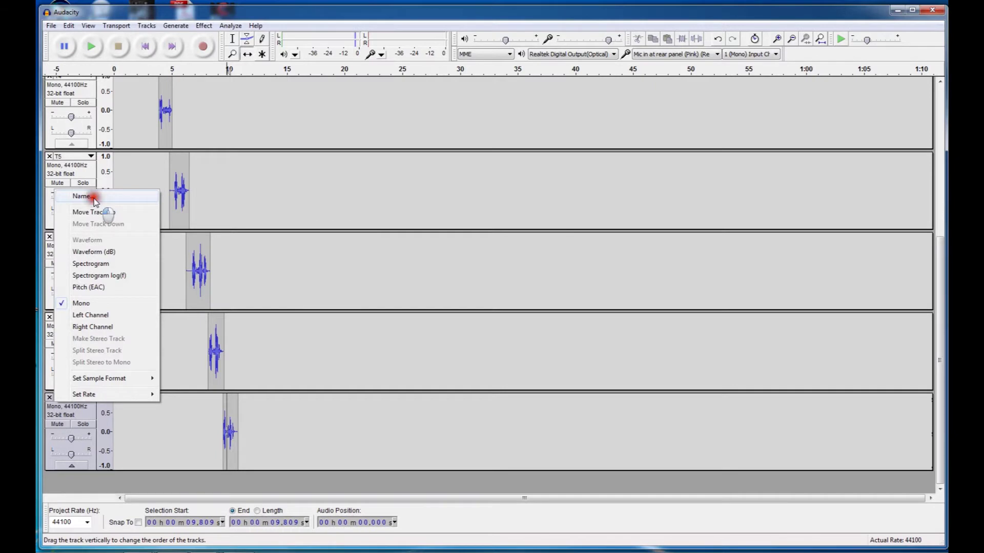
pyautogui.click(95, 200)
pyautogui.write('T8')
pyautogui.press('Return')
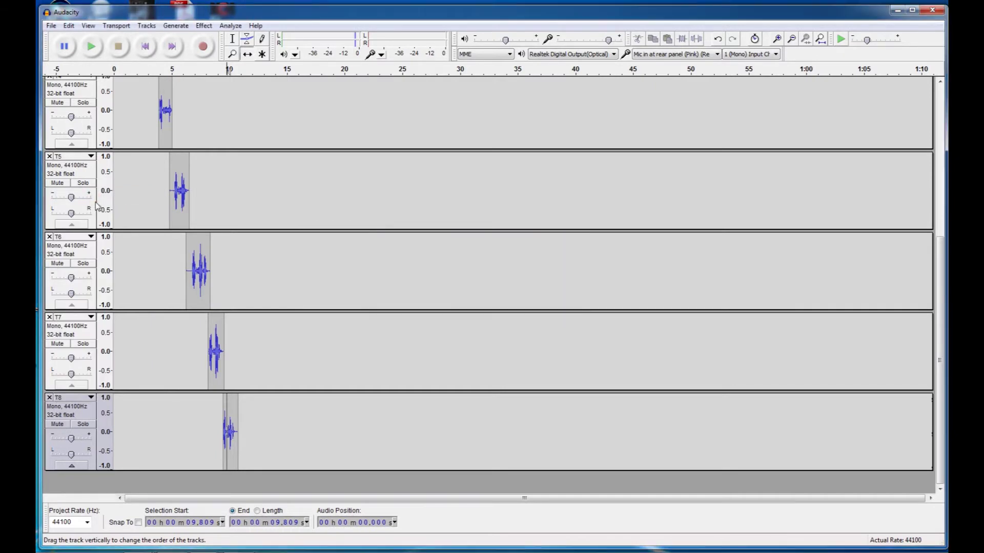
# Try to save the project over the existing demo test project file in the MultiChan Test Files folder
pyautogui.click(53, 26)
pyautogui.click(97, 89)
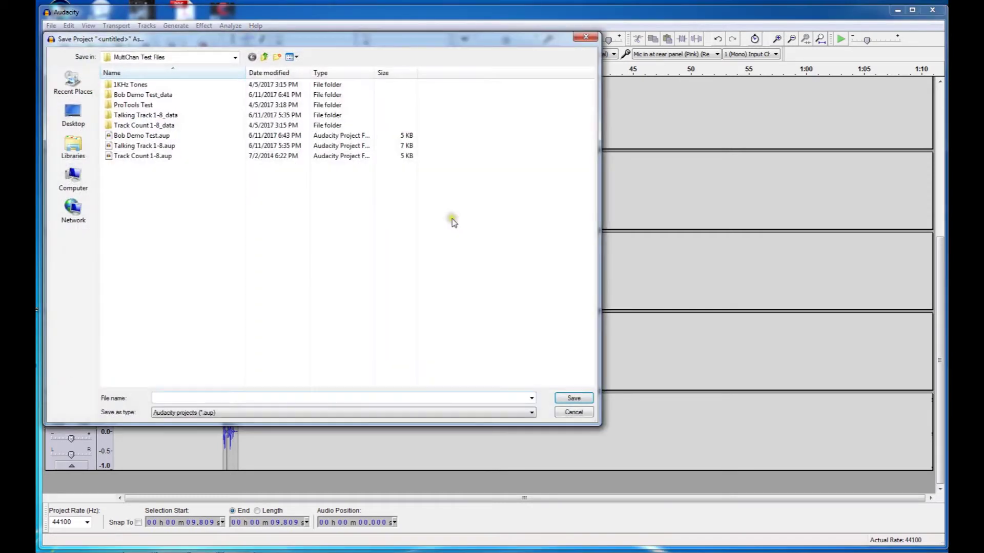
pyautogui.click(174, 135)
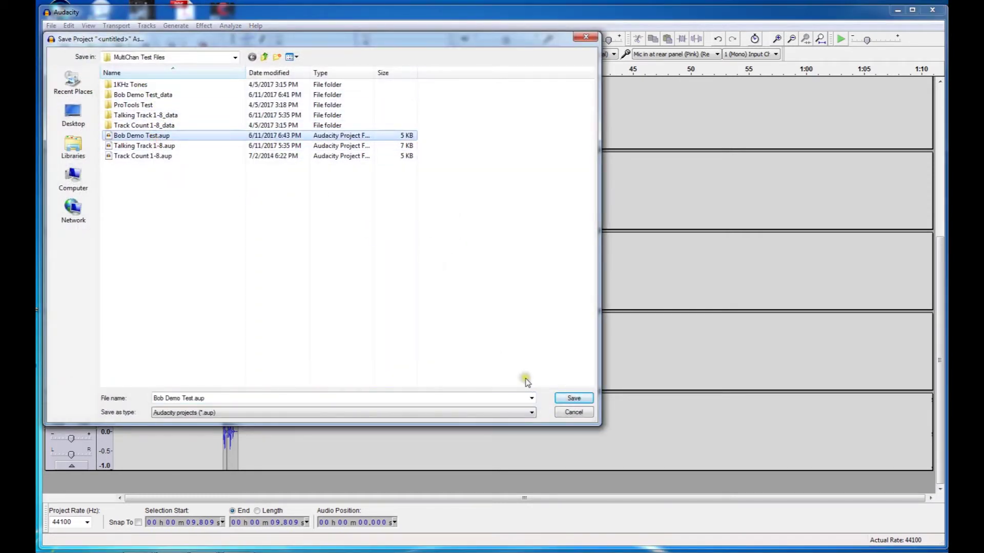
pyautogui.click(574, 398)
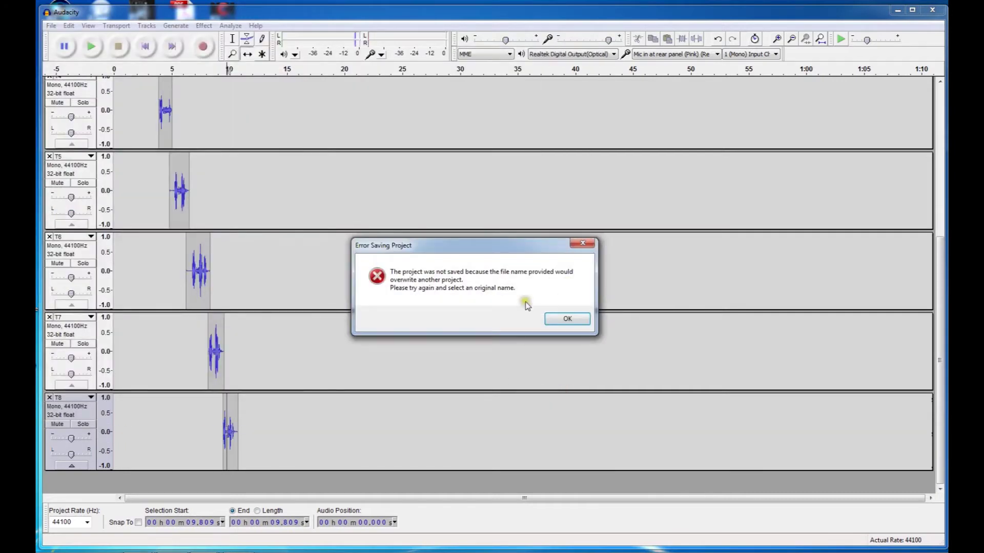
pyautogui.click(567, 319)
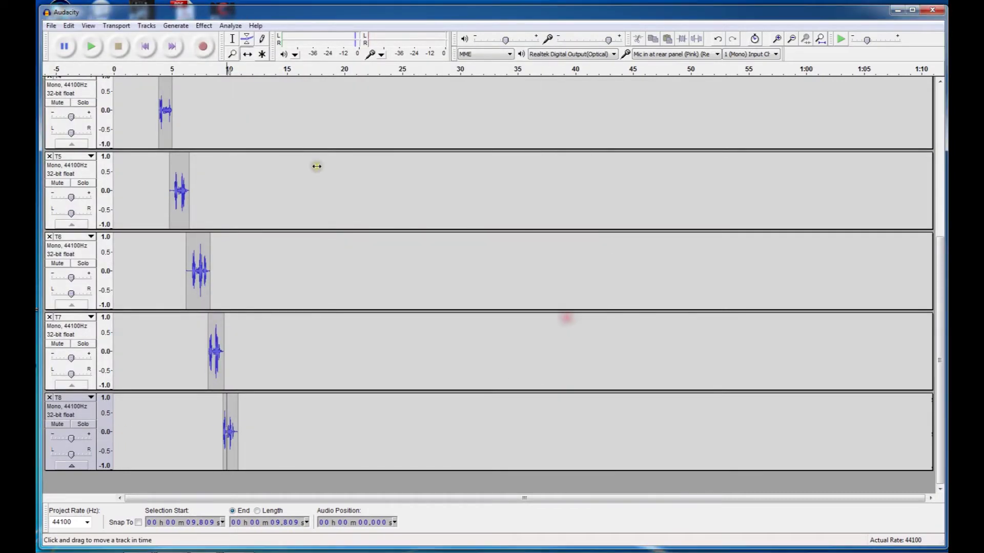
# Save the project as Counting 1-8 in the MultiChan Test Files folder
pyautogui.click(54, 26)
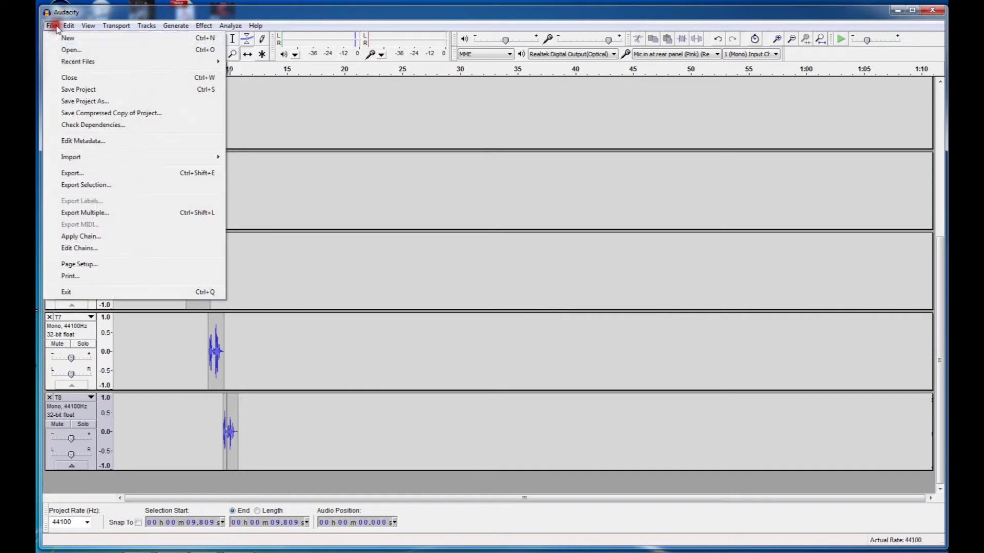
pyautogui.click(106, 90)
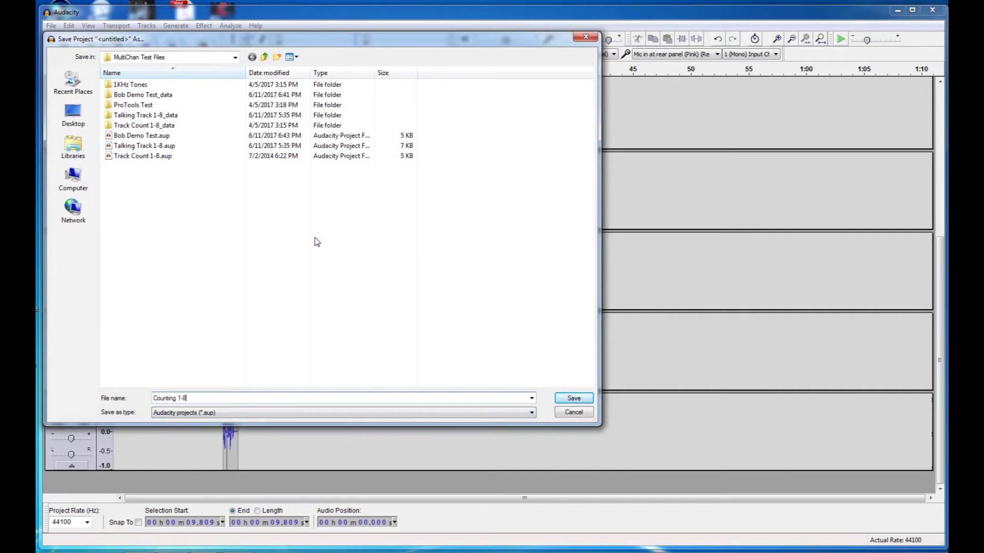
pyautogui.press('Return')
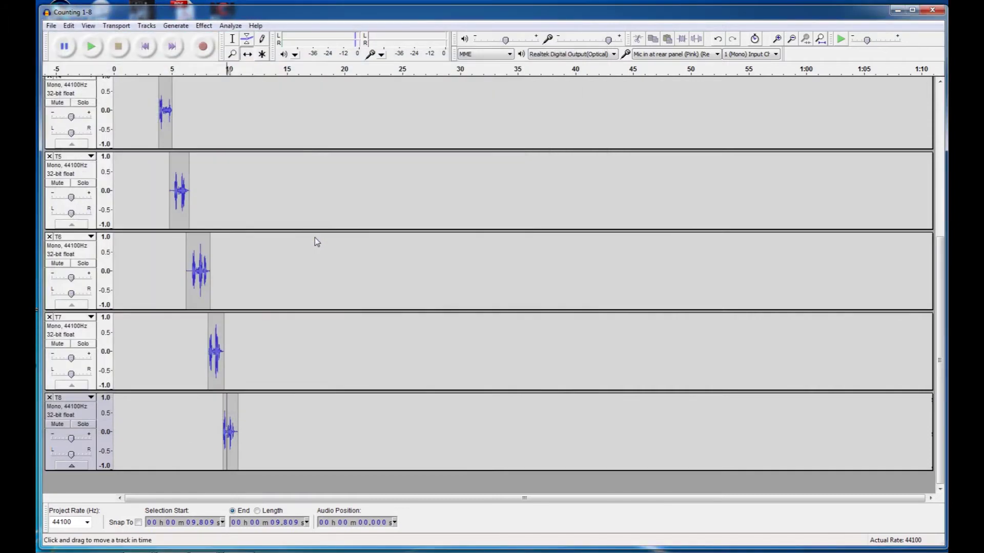
# Start exporting as Counting 1-8 in WAV (Microsoft) signed 16 bit PCM format, checking the format's options before going on to the channel mapping
pyautogui.click(51, 26)
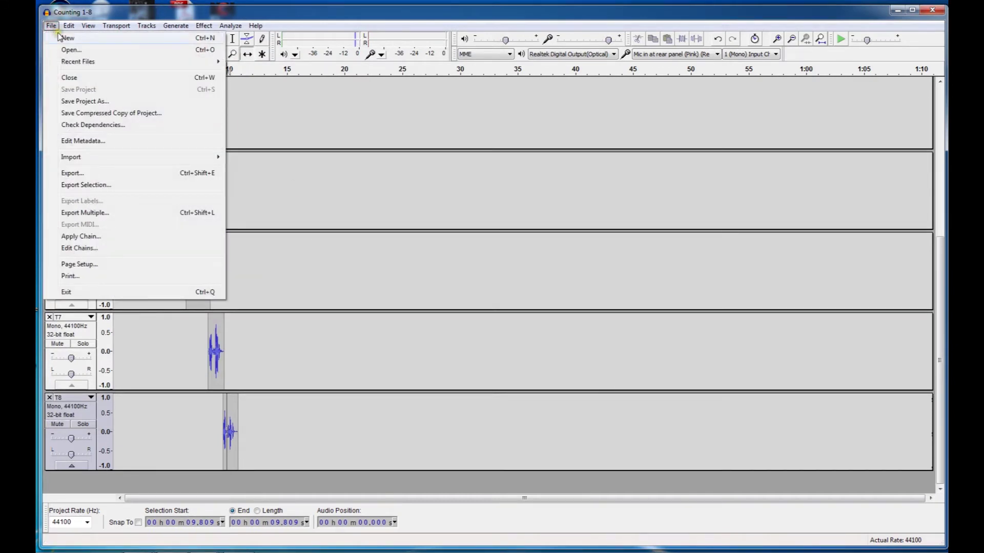
pyautogui.click(100, 173)
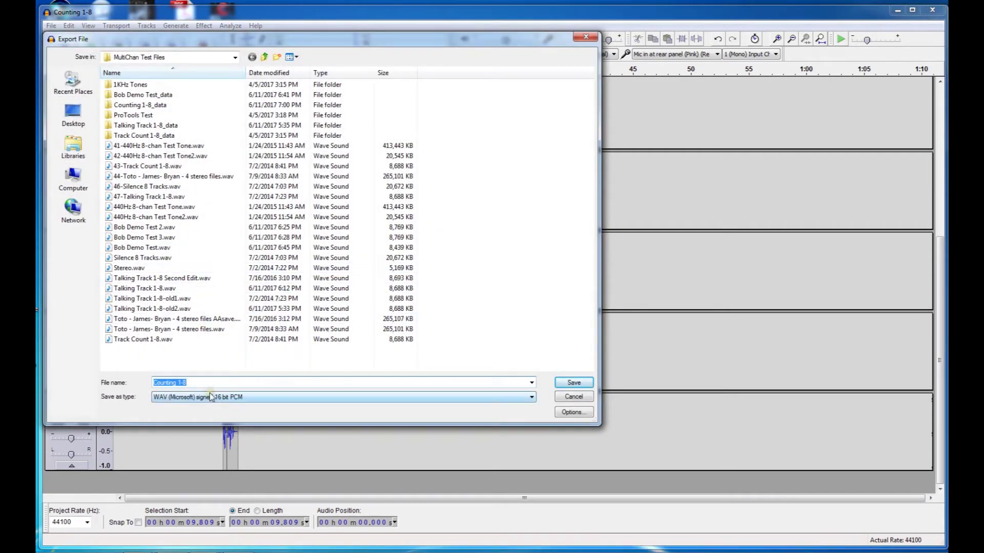
pyautogui.click(585, 416)
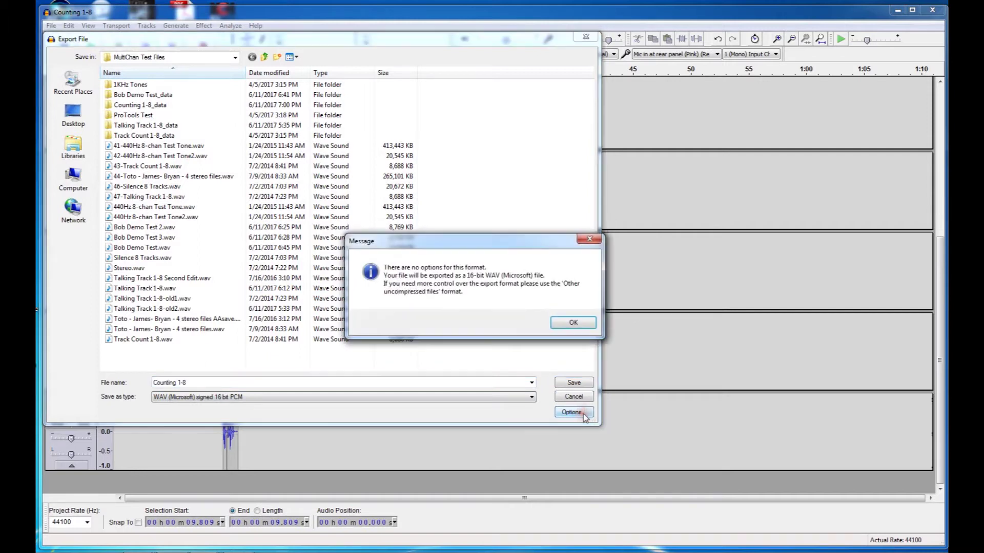
pyautogui.click(573, 323)
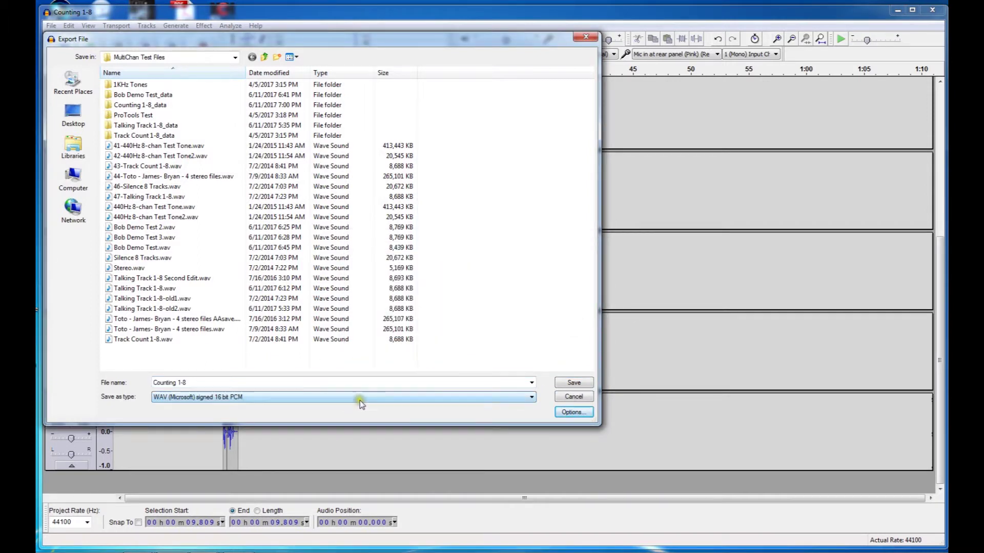
pyautogui.click(532, 397)
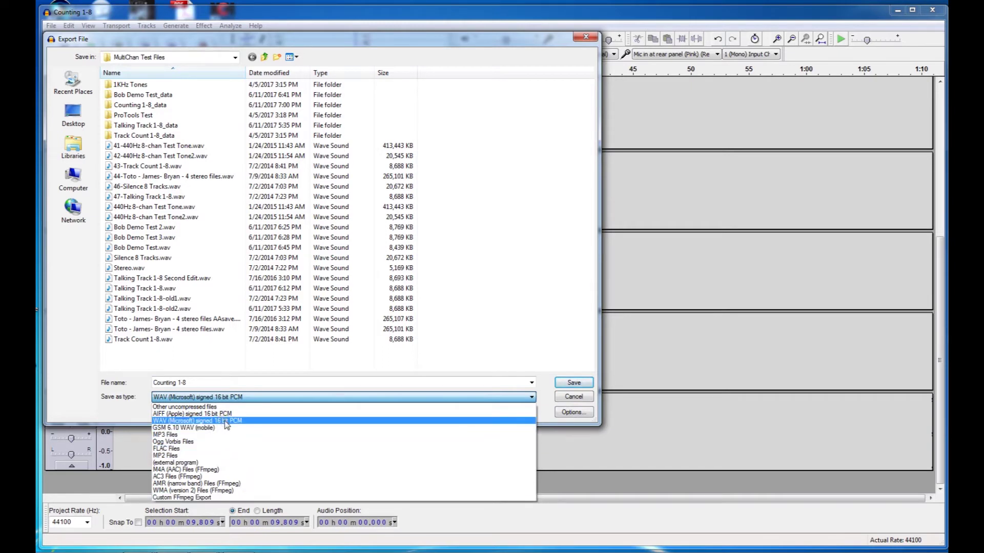
pyautogui.click(259, 426)
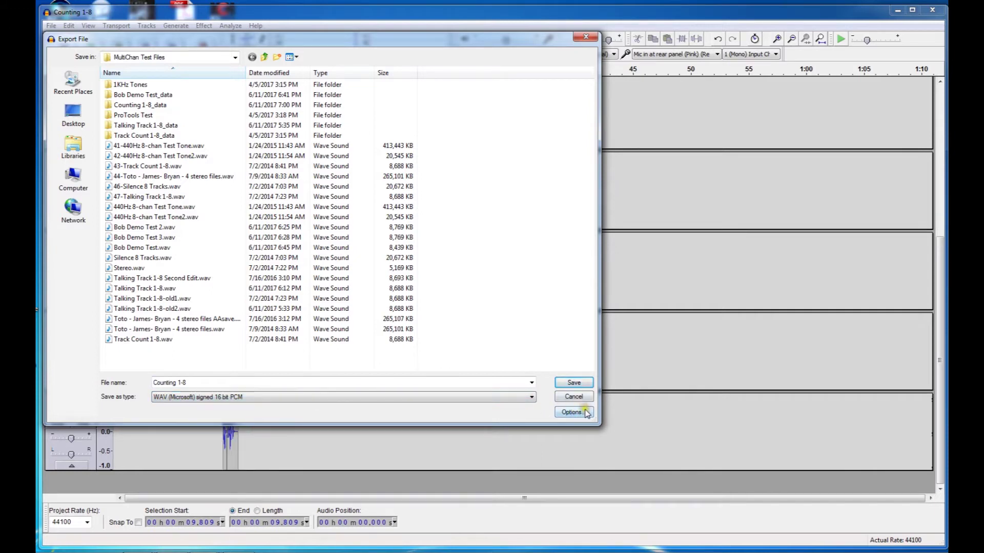
pyautogui.click(574, 383)
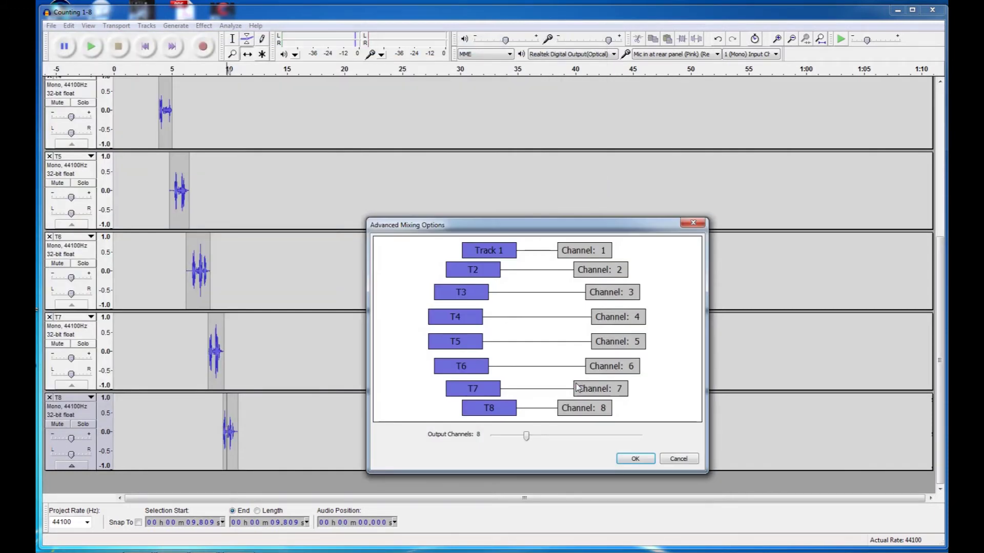
# Reduce the output channels to 2, and link T2 to channel 2 and both T3 and T4 to channels 1 and 2
pyautogui.moveTo(557, 226); pyautogui.dragTo(531, 104)
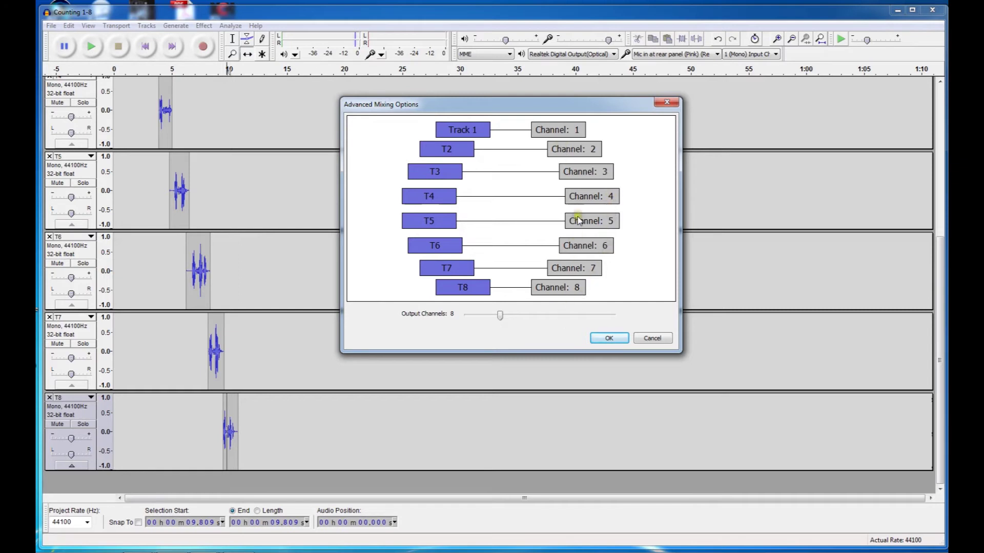
pyautogui.moveTo(500, 318); pyautogui.dragTo(471, 315)
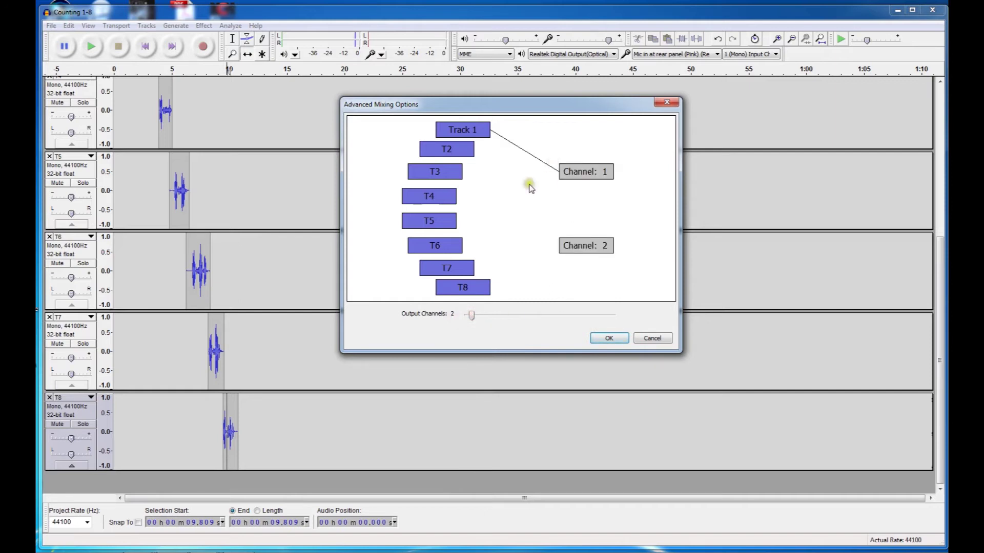
pyautogui.click(470, 149)
pyautogui.click(571, 248)
pyautogui.click(439, 168)
pyautogui.click(598, 167)
pyautogui.click(438, 200)
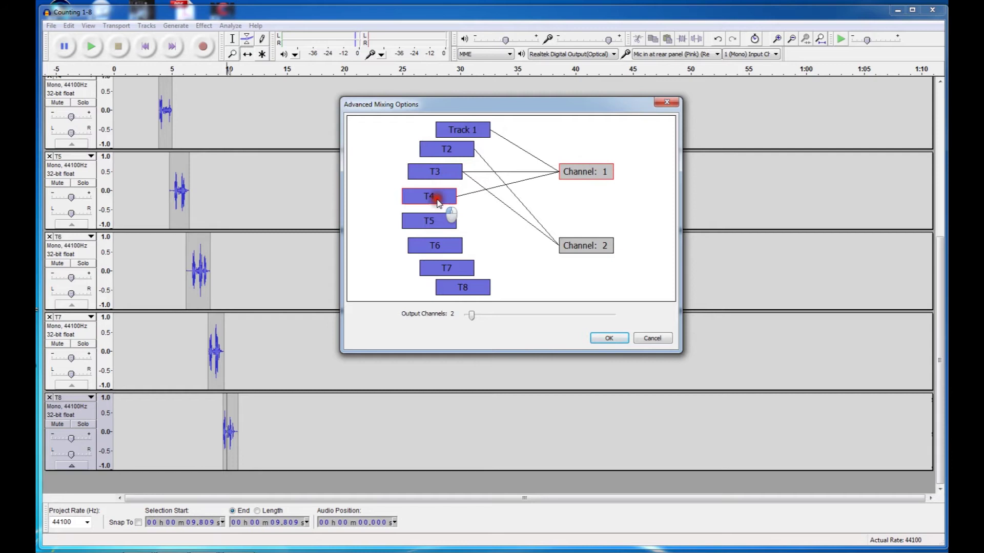
pyautogui.click(599, 248)
# Link T5 and T6 to both channels and T7 to channel 2, and discard the mapping after returning to 8 output channels
pyautogui.click(453, 222)
pyautogui.click(600, 170)
pyautogui.click(450, 246)
pyautogui.click(573, 245)
pyautogui.click(449, 273)
pyautogui.moveTo(470, 314); pyautogui.dragTo(499, 317)
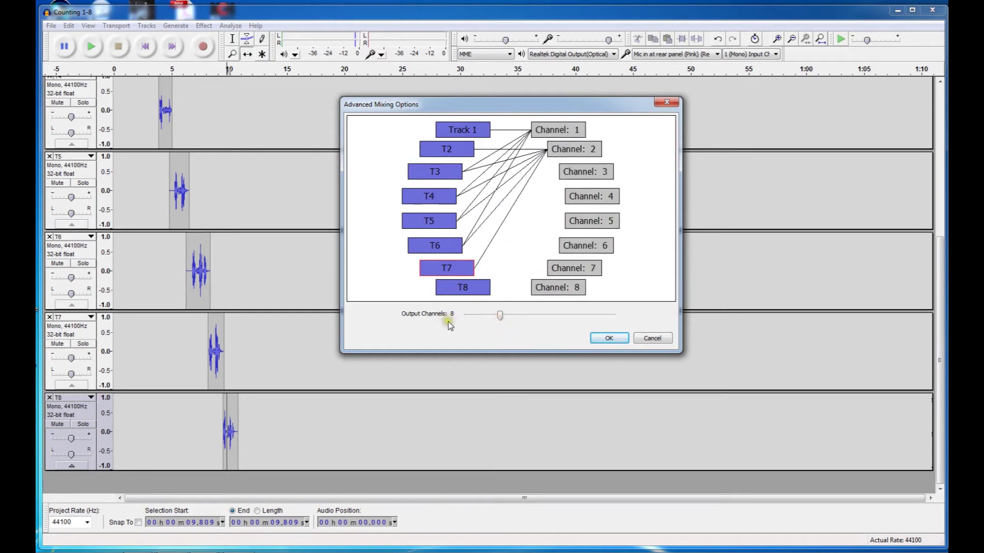
pyautogui.click(651, 339)
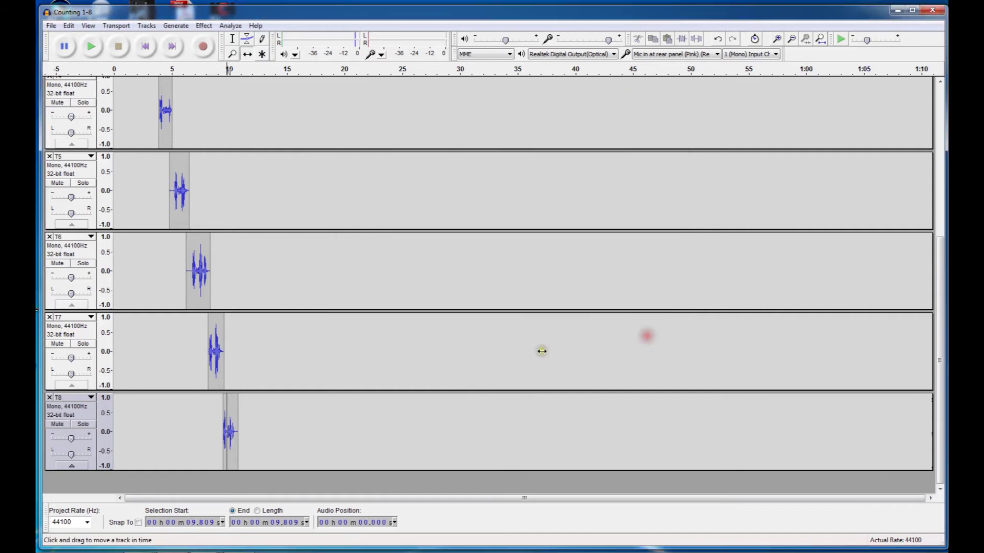
# Export Counting 1-8 as WAV (Microsoft) signed 16 bit PCM with 8 output channels, one track per channel, and blank metadata
pyautogui.click(51, 25)
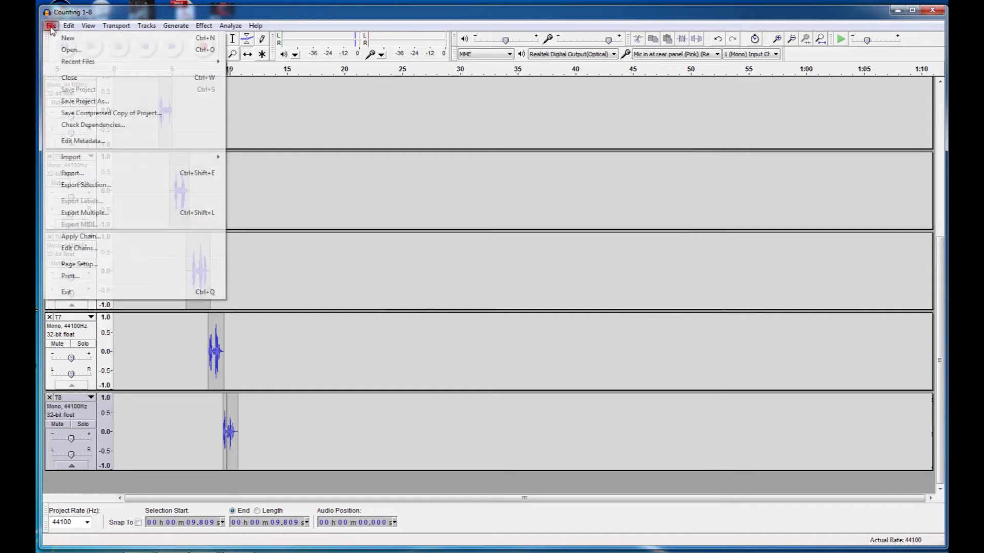
pyautogui.click(92, 171)
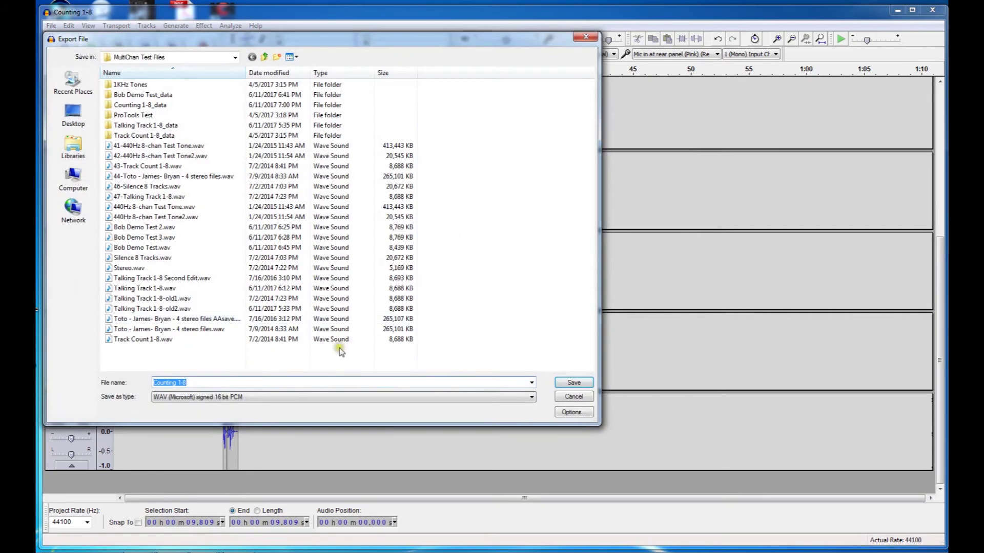
pyautogui.click(574, 383)
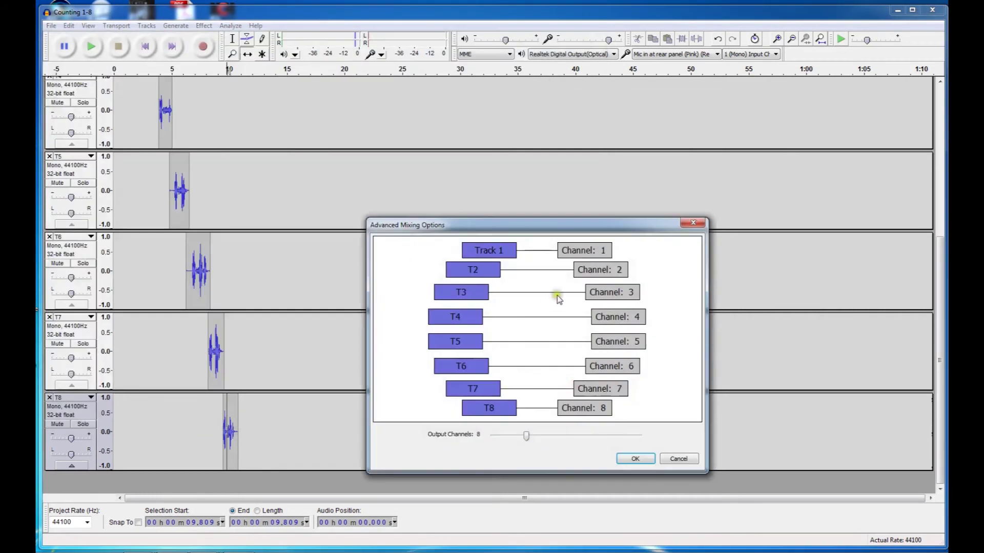
pyautogui.click(635, 458)
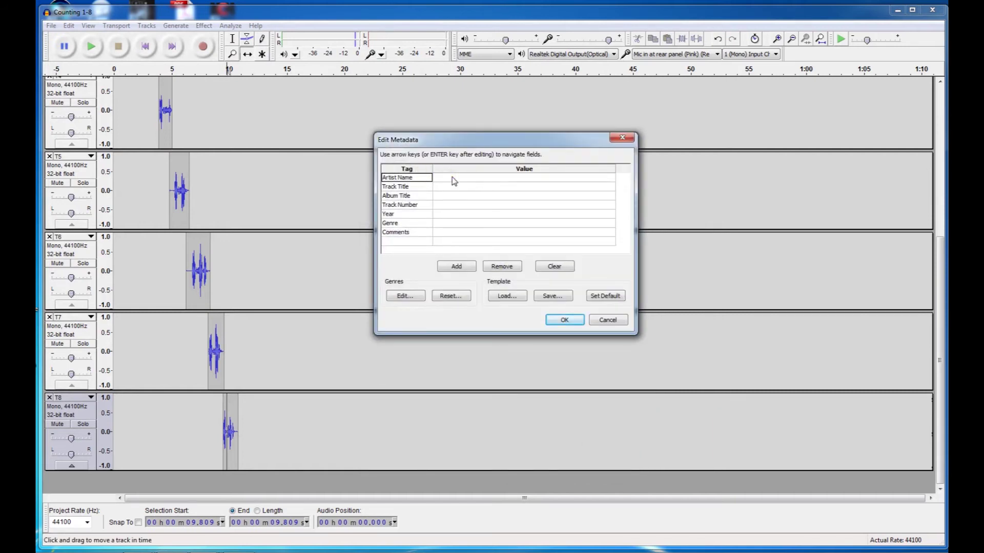
pyautogui.click(563, 321)
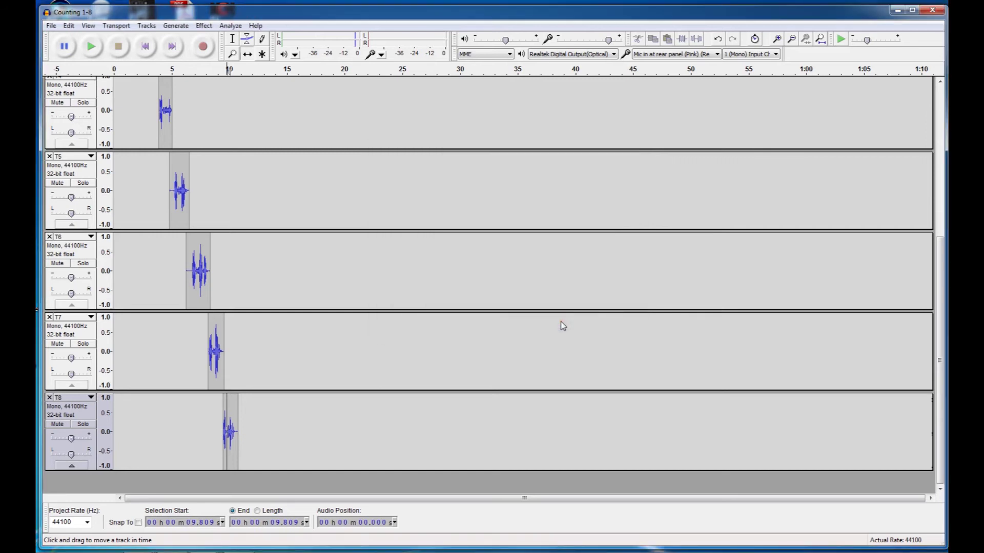
pyautogui.scroll(5, 452, 221)
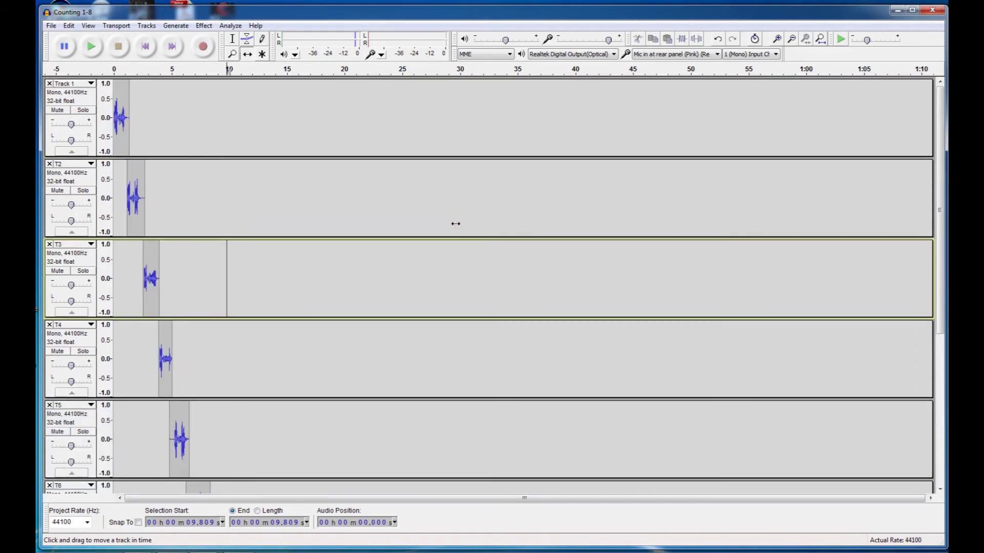
pyautogui.click(150, 126)
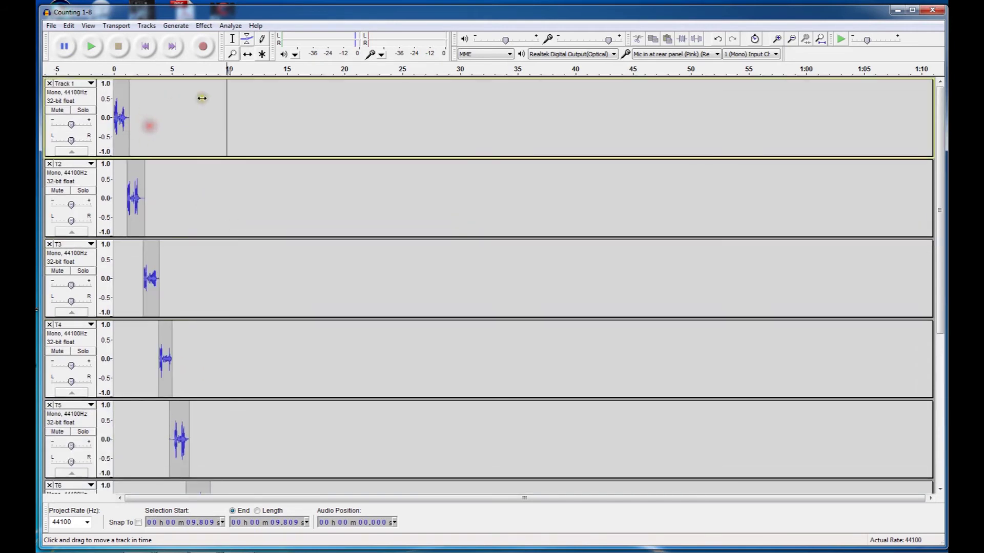
pyautogui.scroll(-5, 142, 231)
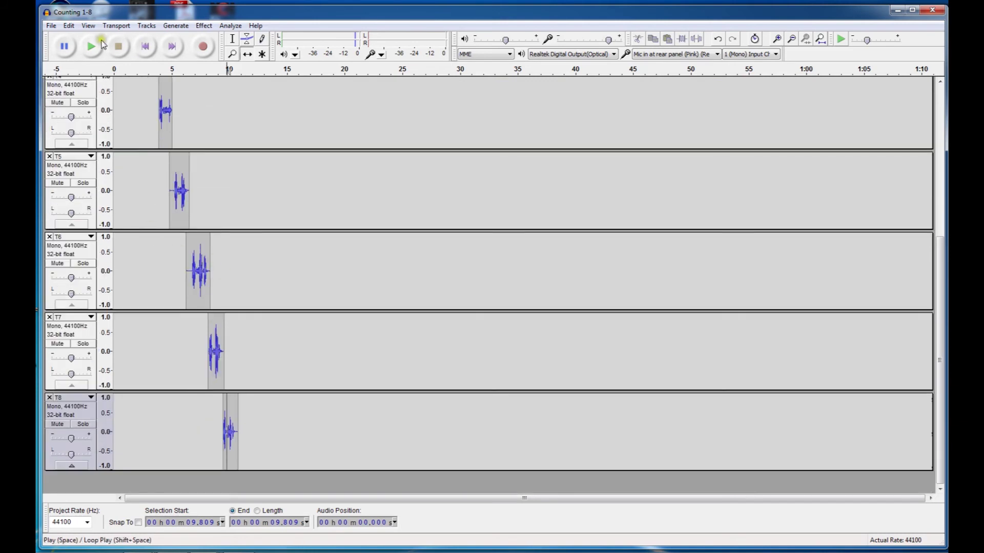
# Open the exported Counting 1-8.wav from the MultiChan Test Files folder, reading the file directly from the original
pyautogui.click(52, 26)
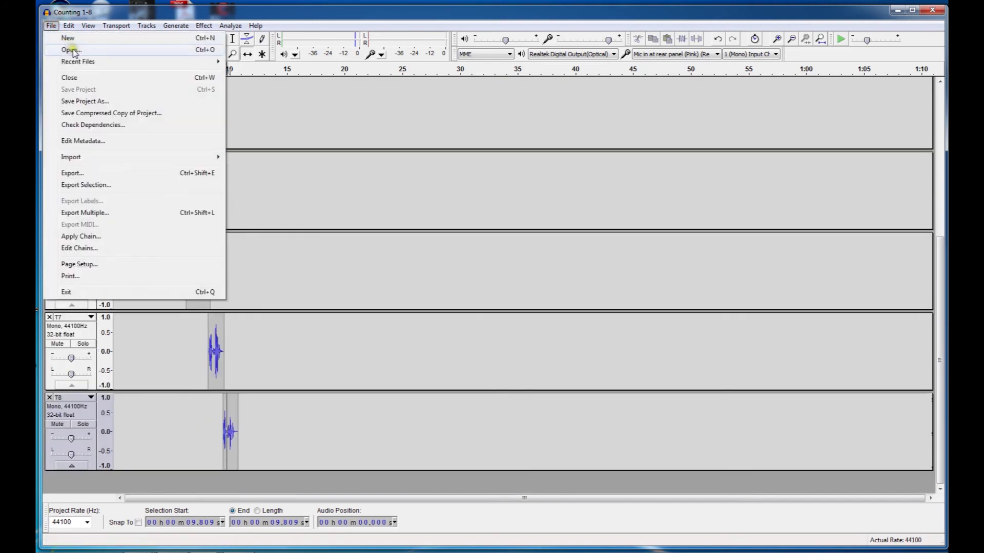
pyautogui.click(73, 51)
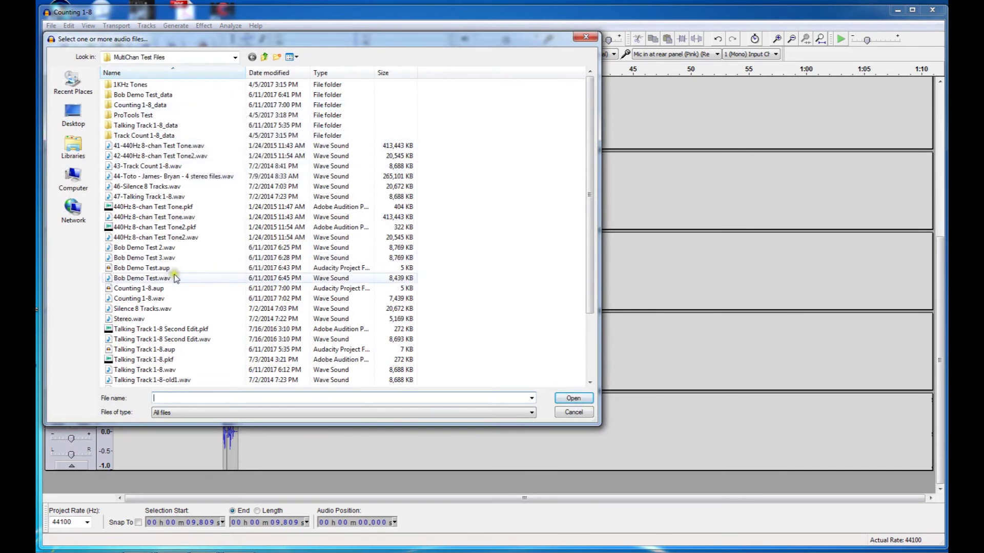
pyautogui.click(145, 299)
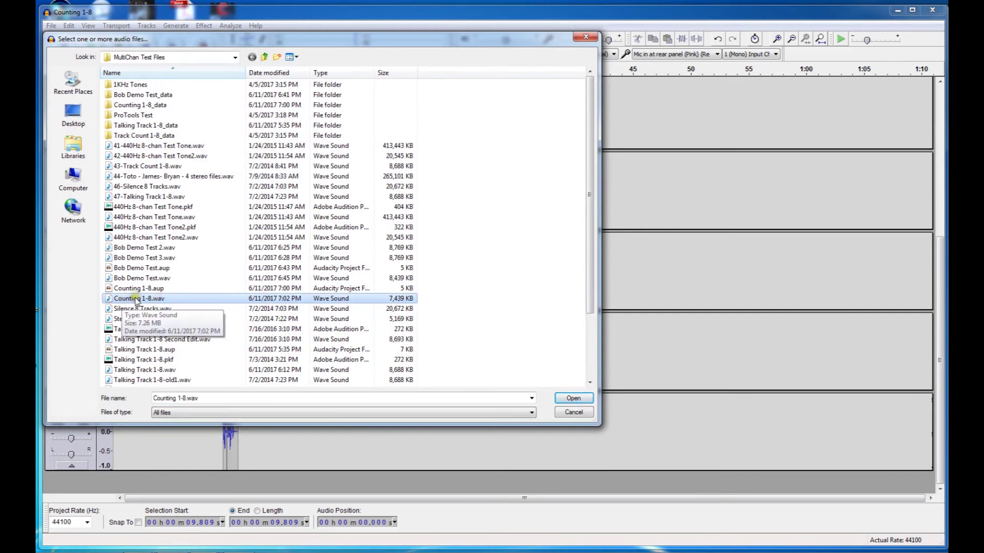
pyautogui.click(574, 400)
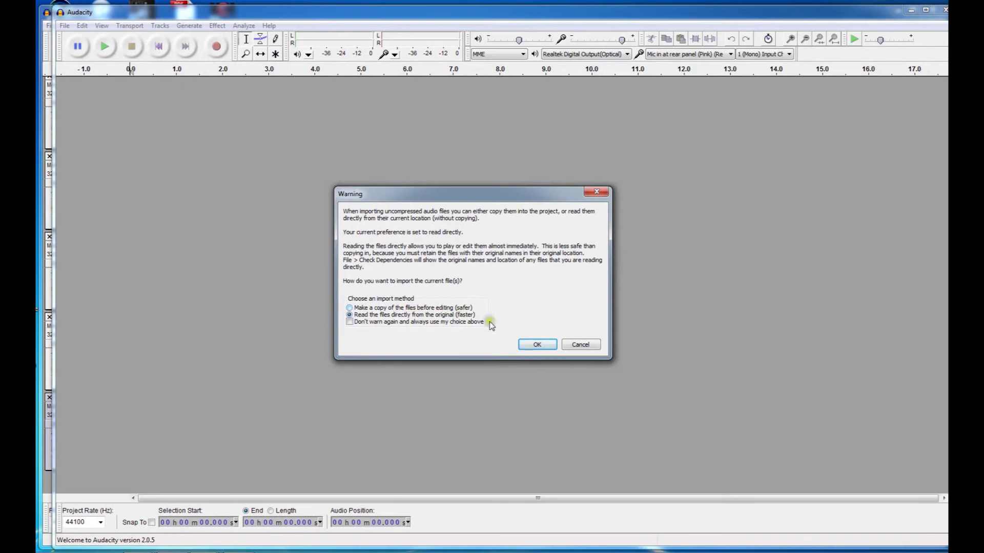
pyautogui.click(536, 344)
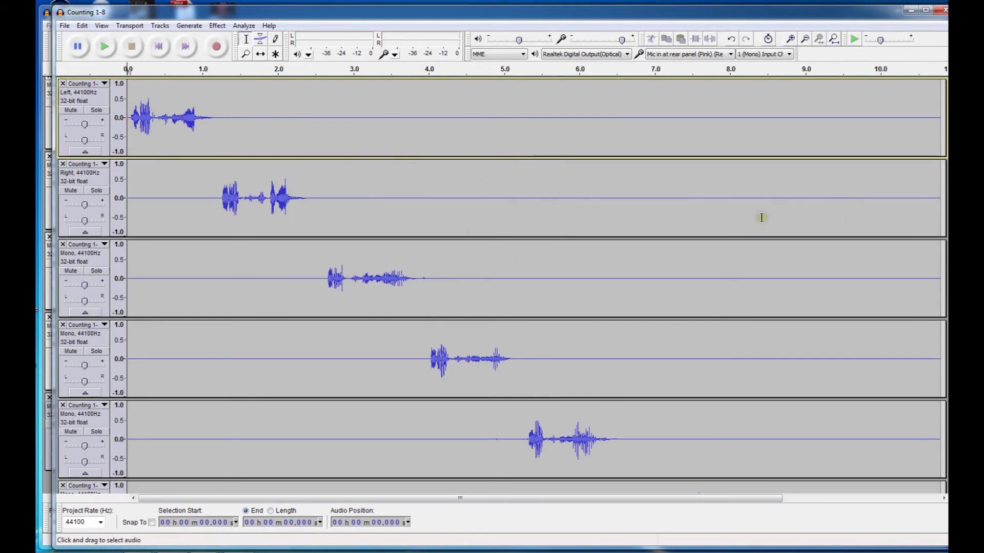
# Play the opened Counting 1-8 file from the beginning and look through all of its channel tracks
pyautogui.scroll(-5, 606, 231)
pyautogui.scroll(5, 605, 231)
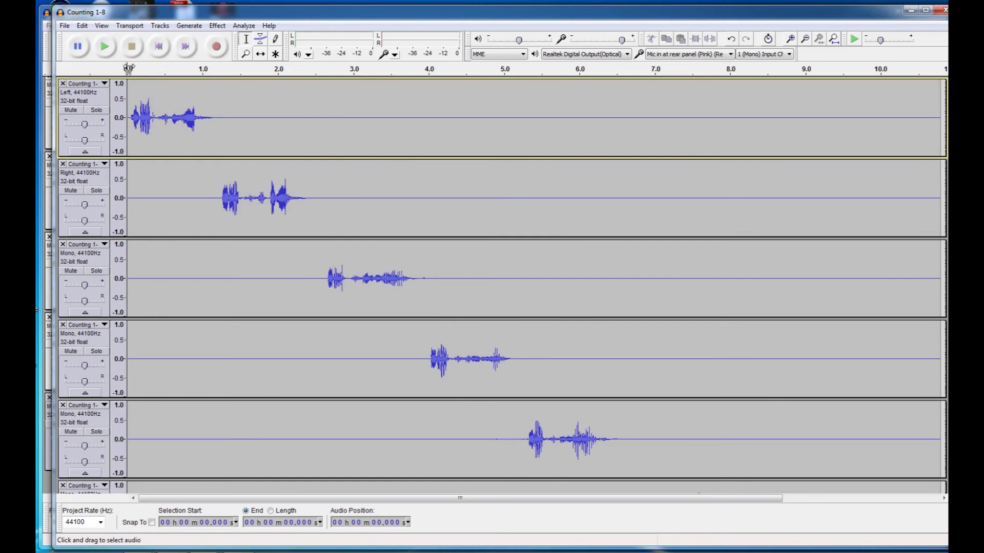
pyautogui.click(128, 68)
pyautogui.click(134, 72)
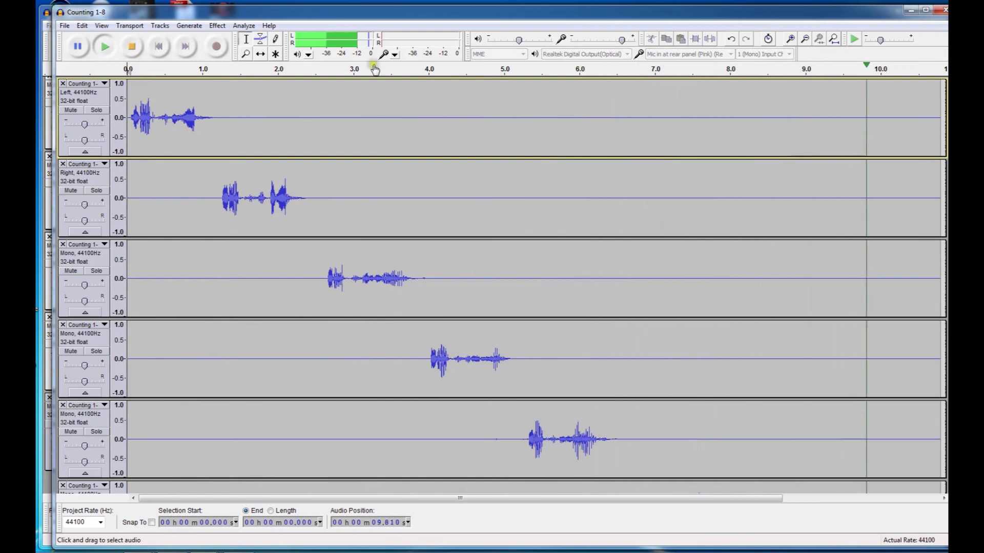
pyautogui.scroll(-3, 676, 229)
pyautogui.scroll(-2, 676, 229)
pyautogui.scroll(1, 676, 229)
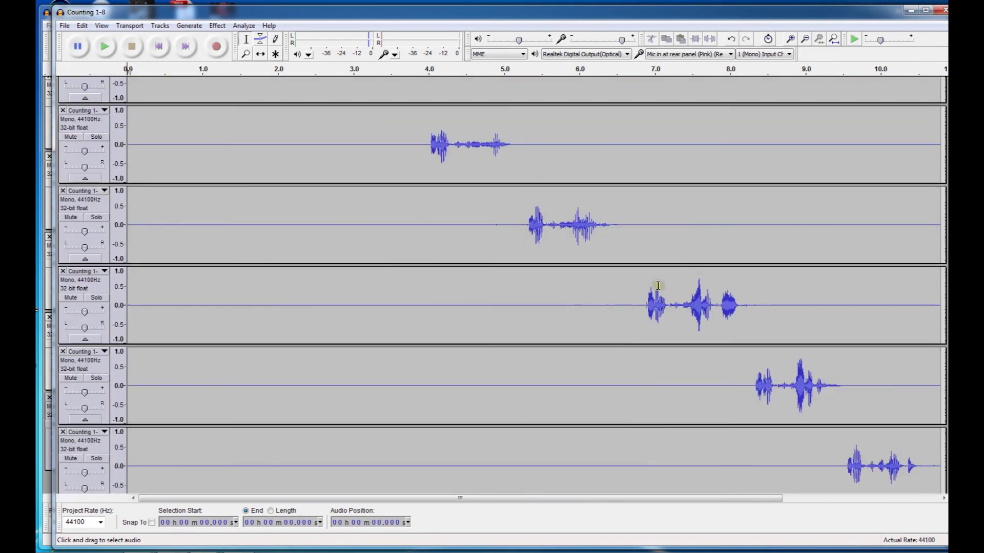
pyautogui.scroll(-1, 657, 285)
pyautogui.scroll(5, 658, 285)
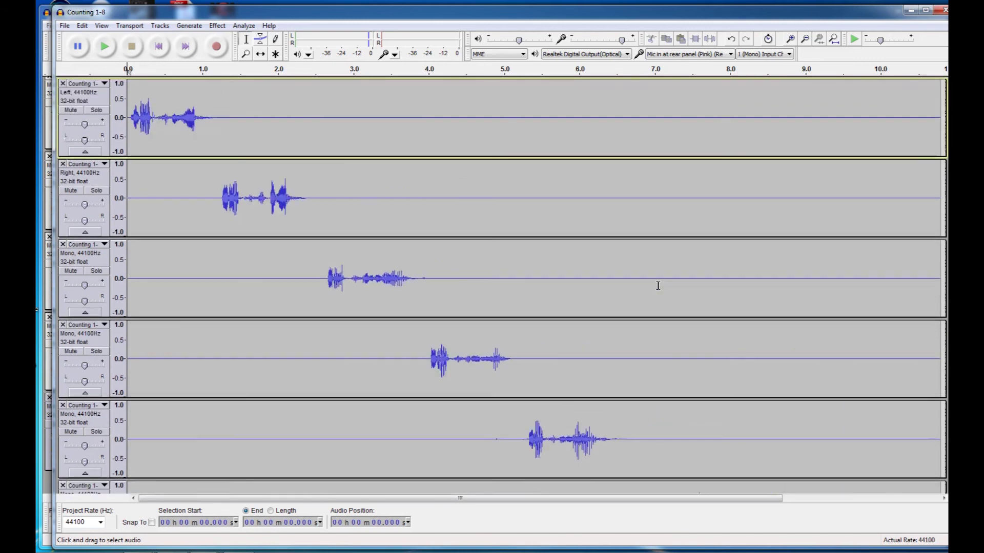